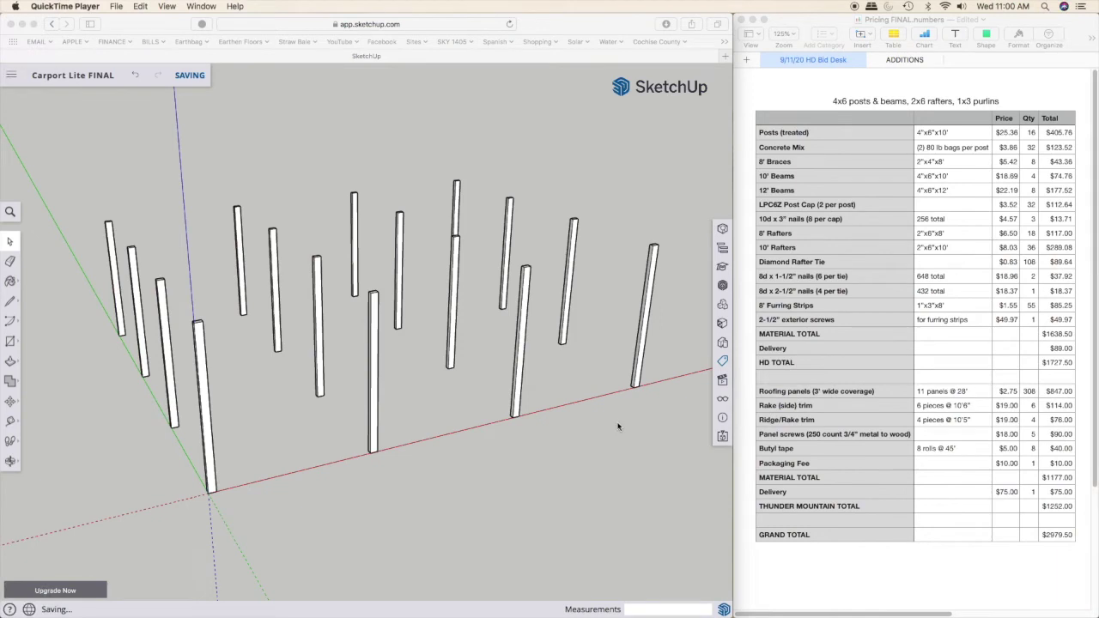
Step: Examine the layout and spacing of the carport's post grid from several angles in the 3D model
{"action": "mouse_move", "coordinate": [617, 421]}
{"action": "middle_mouse_down"}
{"action": "mouse_move", "coordinate": [559, 430]}
{"action": "mouse_move", "coordinate": [584, 432]}
{"action": "middle_mouse_up"}
{"action": "left_click", "coordinate": [579, 424]}
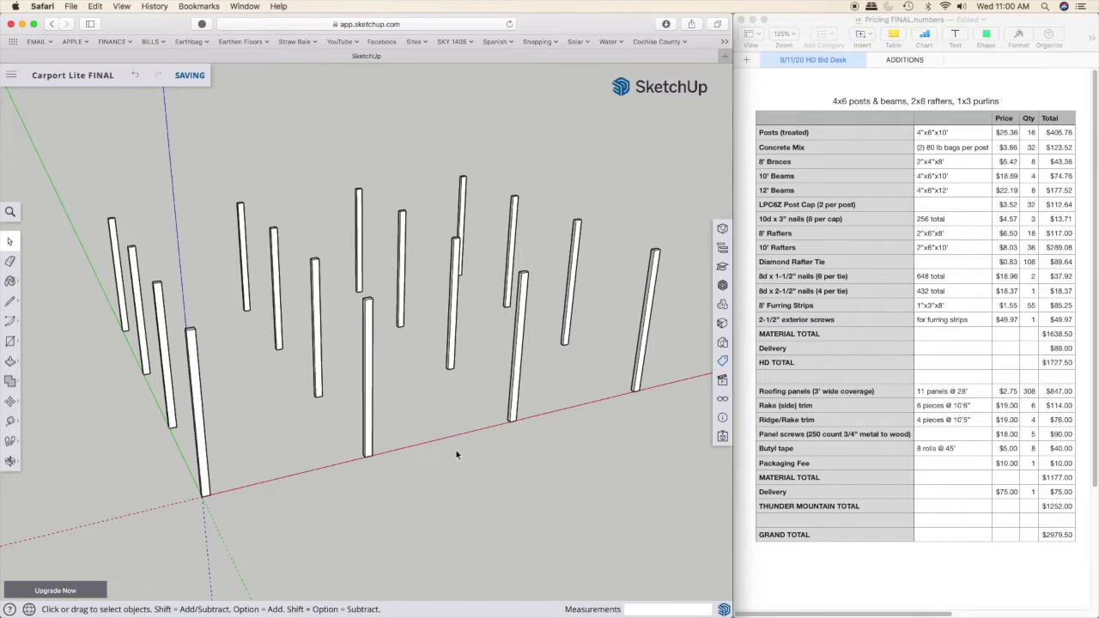
{"action": "middle_click_drag", "start_coordinate": [470, 455], "coordinate": [467, 453]}
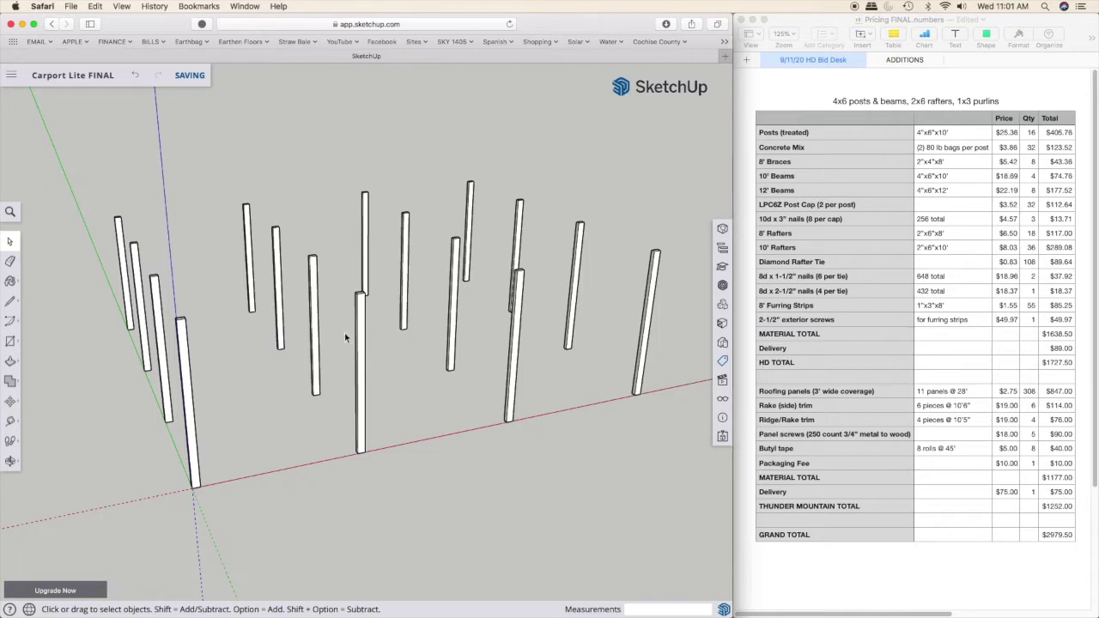
{"action": "key", "text": "o"}
{"action": "left_click_drag", "start_coordinate": [341, 328], "coordinate": [363, 338]}
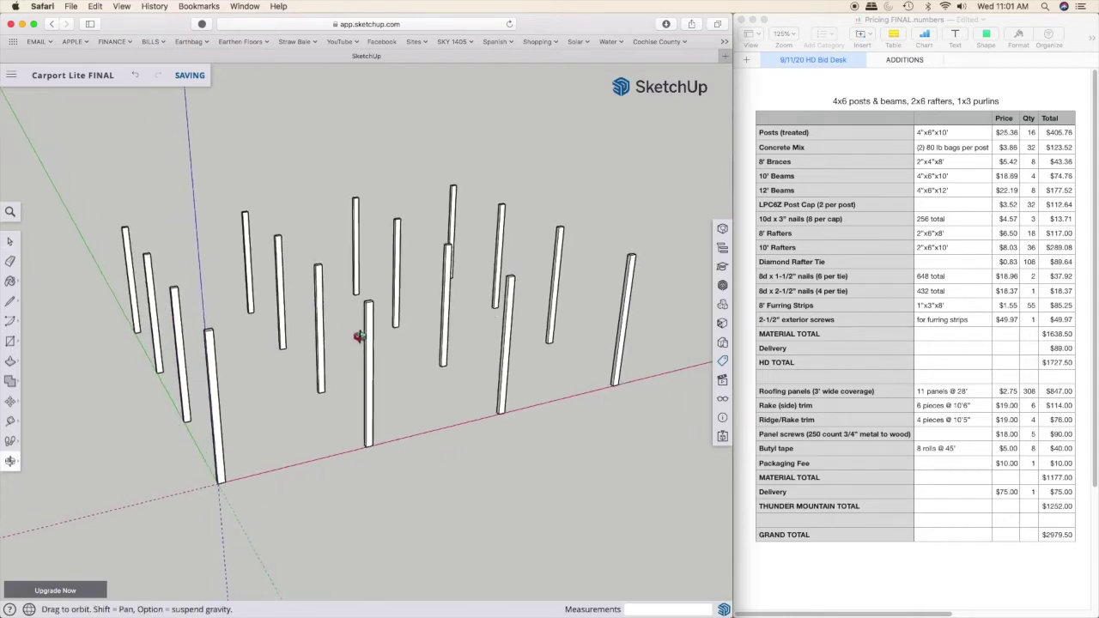
{"action": "key", "text": "space"}
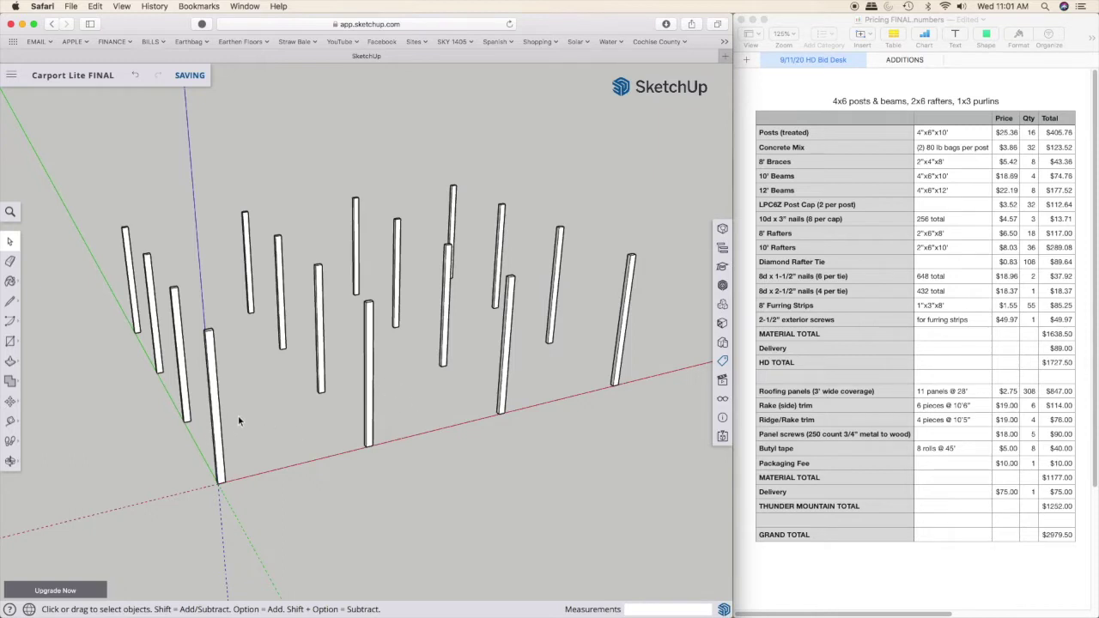
{"action": "mouse_move", "coordinate": [240, 418]}
{"action": "middle_mouse_down"}
{"action": "mouse_move", "coordinate": [287, 404]}
{"action": "mouse_move", "coordinate": [319, 437]}
{"action": "mouse_move", "coordinate": [246, 418]}
{"action": "mouse_move", "coordinate": [236, 429]}
{"action": "middle_mouse_up"}
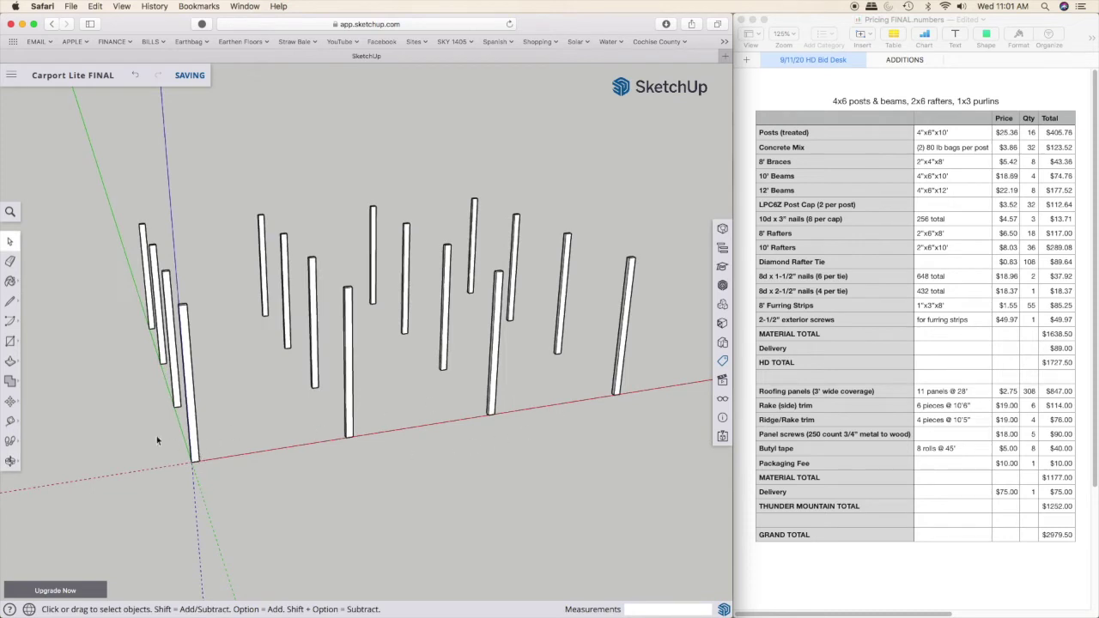
{"action": "middle_click_drag", "start_coordinate": [431, 461], "coordinate": [172, 459]}
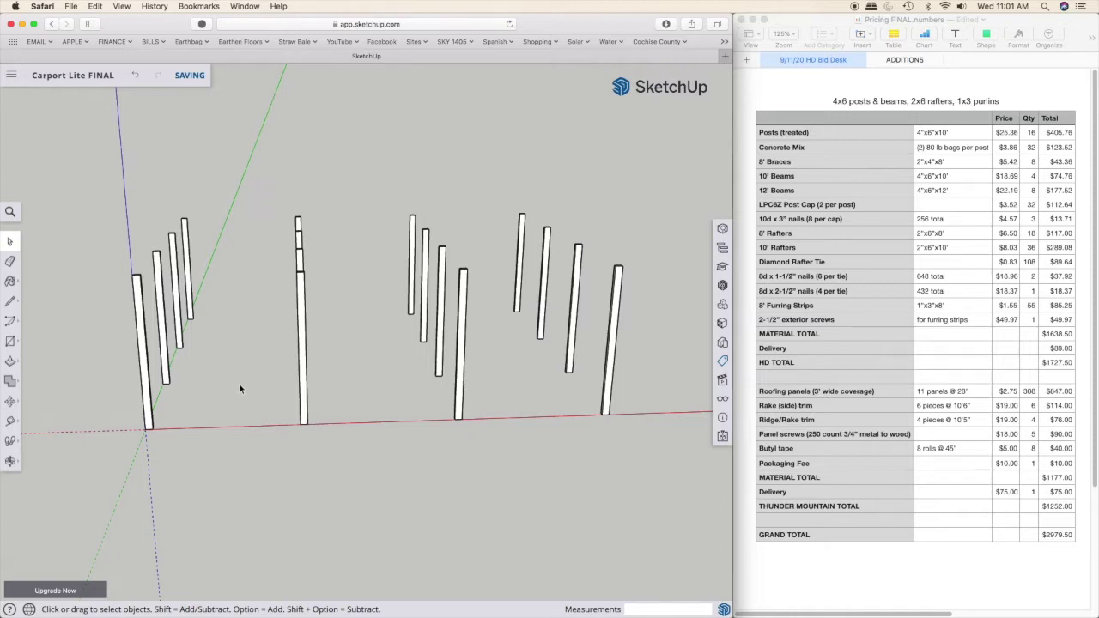
{"action": "mouse_move", "coordinate": [240, 389]}
{"action": "middle_mouse_down"}
{"action": "mouse_move", "coordinate": [232, 381]}
{"action": "mouse_move", "coordinate": [248, 399]}
{"action": "middle_mouse_up"}
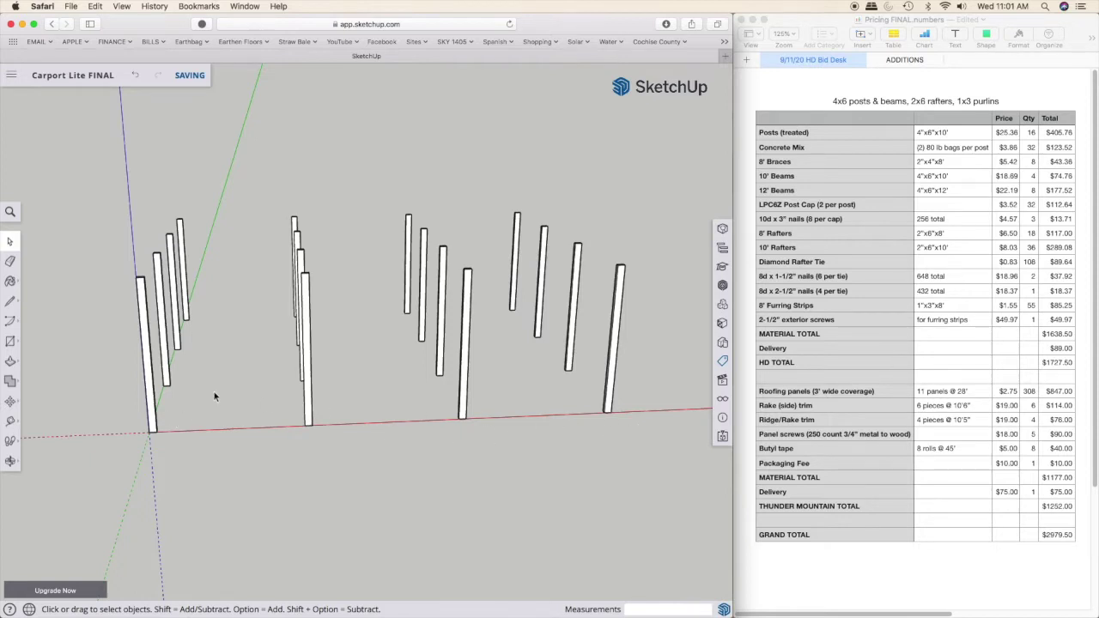
{"action": "middle_click_drag", "start_coordinate": [216, 395], "coordinate": [429, 397]}
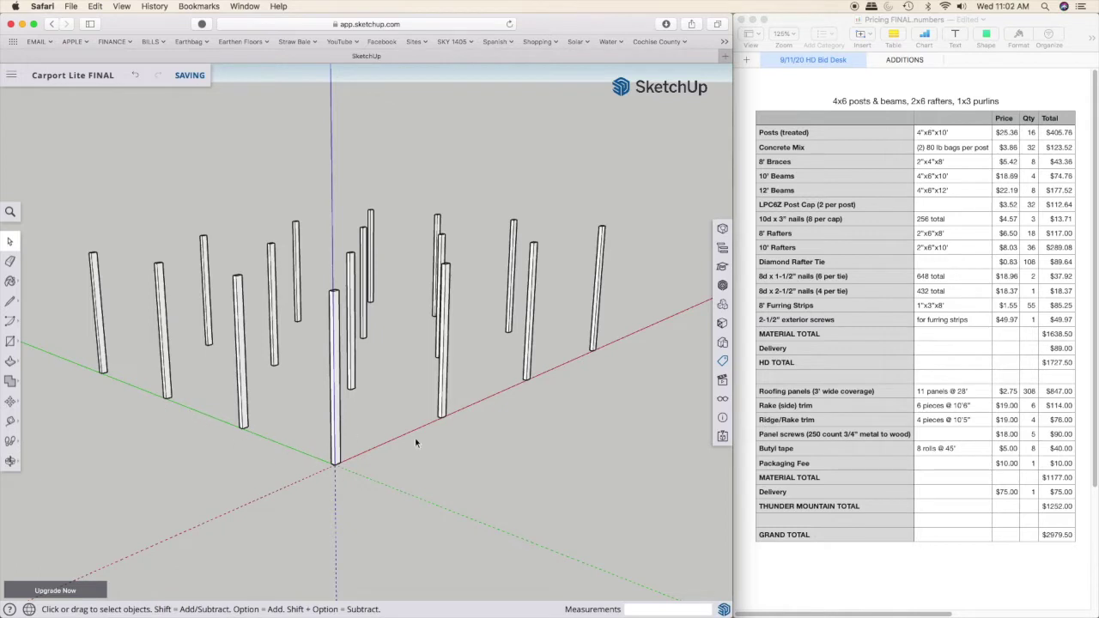
{"action": "middle_click_drag", "start_coordinate": [414, 438], "coordinate": [284, 384]}
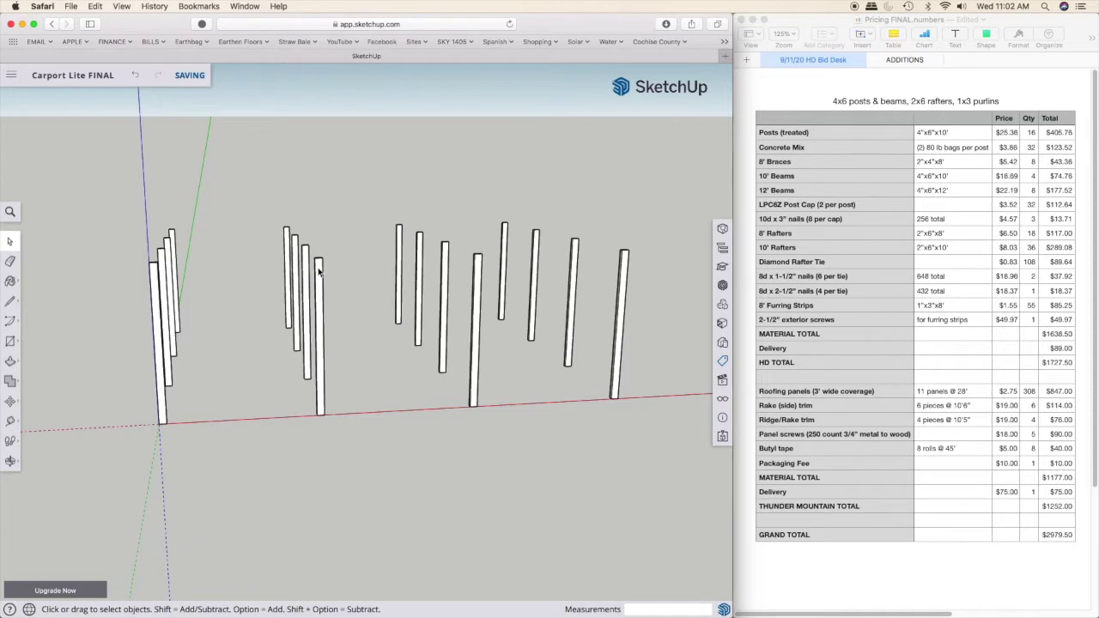
{"action": "middle_click_drag", "start_coordinate": [245, 338], "coordinate": [464, 377]}
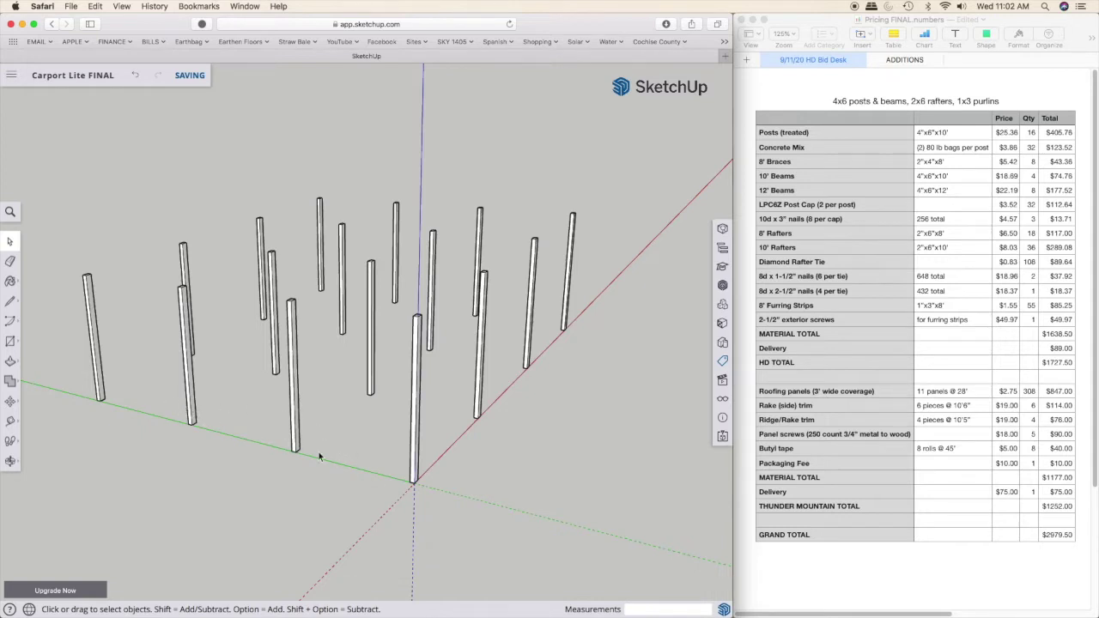
{"action": "middle_click_drag", "start_coordinate": [294, 450], "coordinate": [196, 429]}
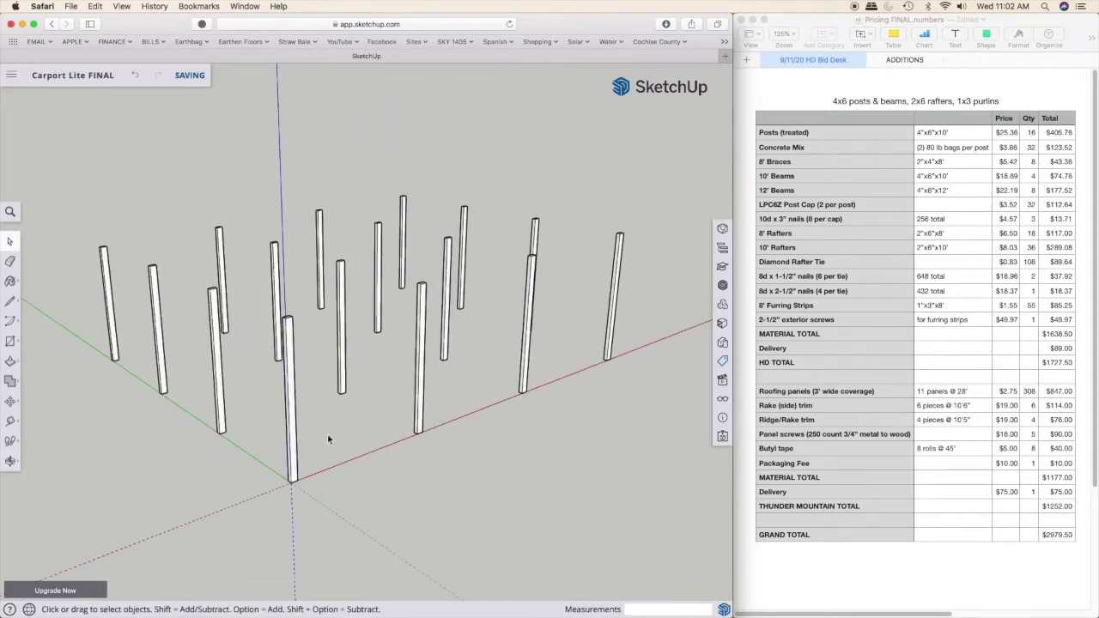
{"action": "mouse_move", "coordinate": [327, 433]}
{"action": "middle_mouse_down"}
{"action": "mouse_move", "coordinate": [206, 436]}
{"action": "mouse_move", "coordinate": [319, 435]}
{"action": "middle_mouse_up"}
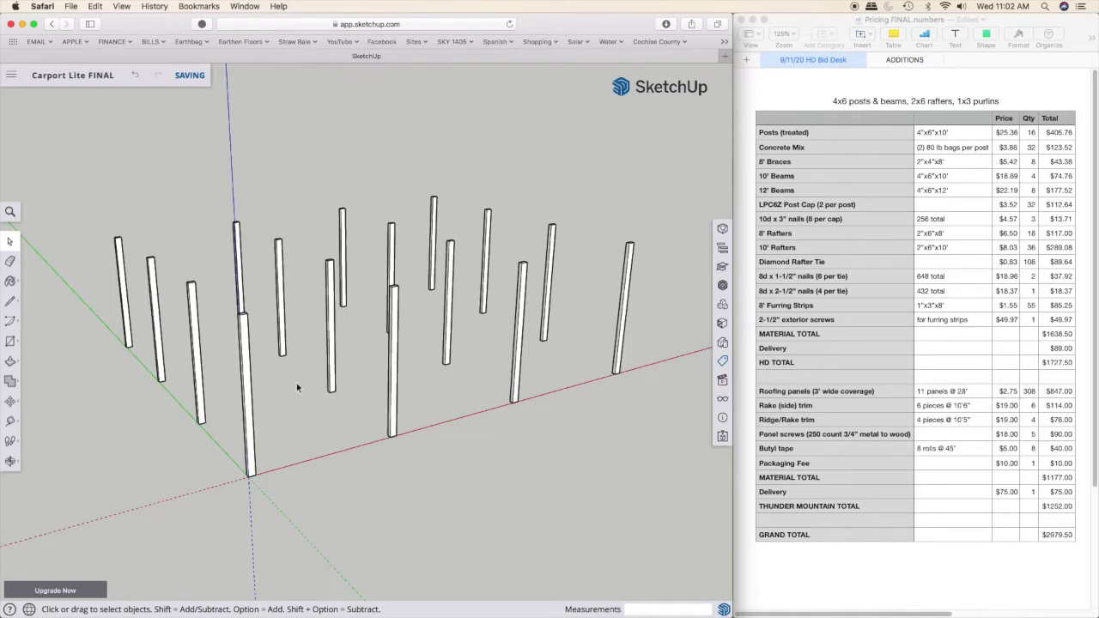
{"action": "middle_click_drag", "start_coordinate": [319, 391], "coordinate": [258, 390]}
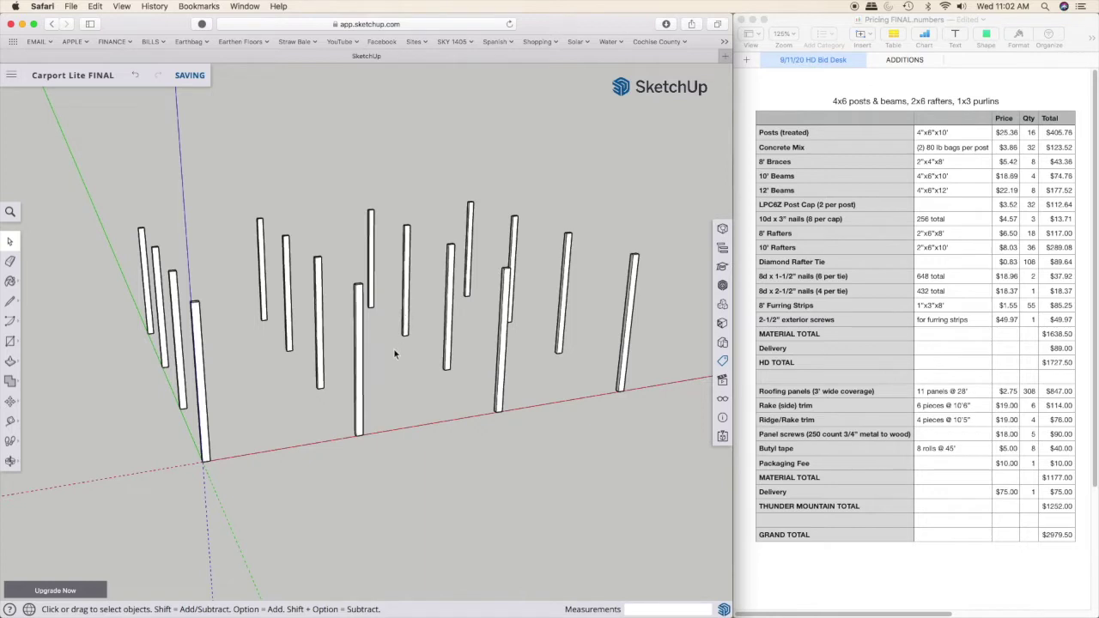
{"action": "middle_click_drag", "start_coordinate": [424, 374], "coordinate": [277, 396]}
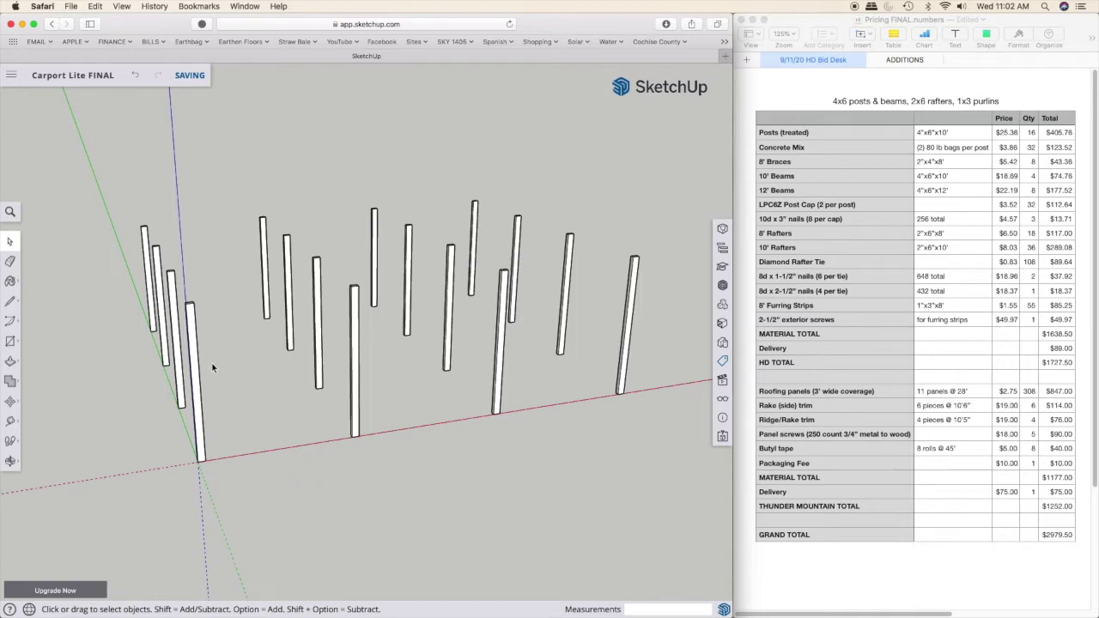
{"action": "middle_click_drag", "start_coordinate": [213, 368], "coordinate": [250, 371]}
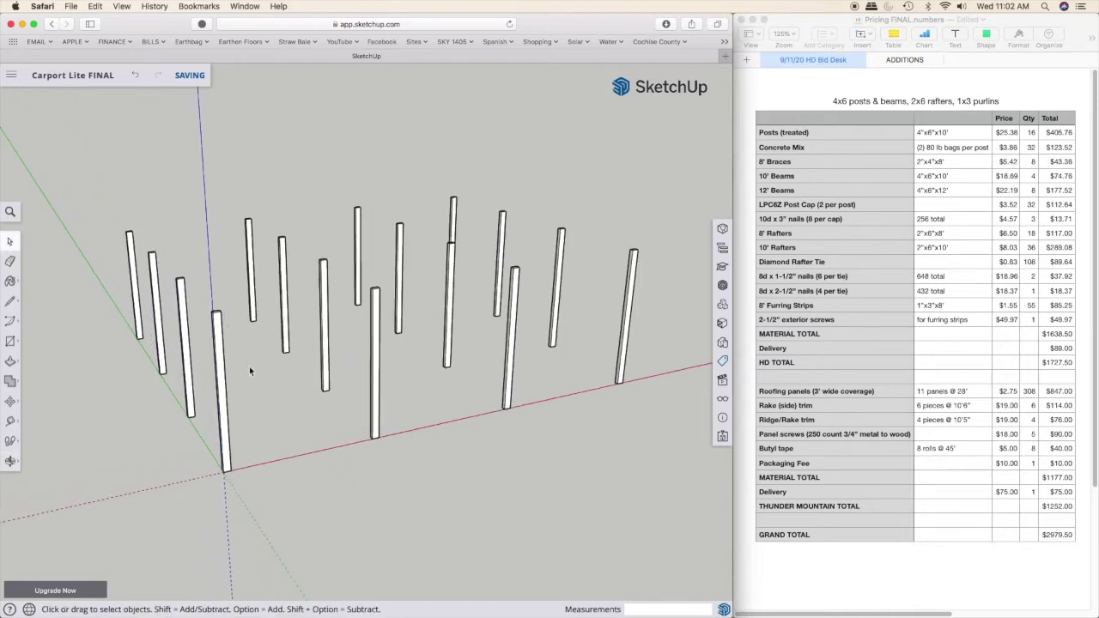
Step: Switch to the Numbers pricing sheet and review the Posts (treated), Concrete Mix and 8' Braces rows
{"action": "left_click", "coordinate": [822, 133]}
{"action": "left_click", "coordinate": [819, 135]}
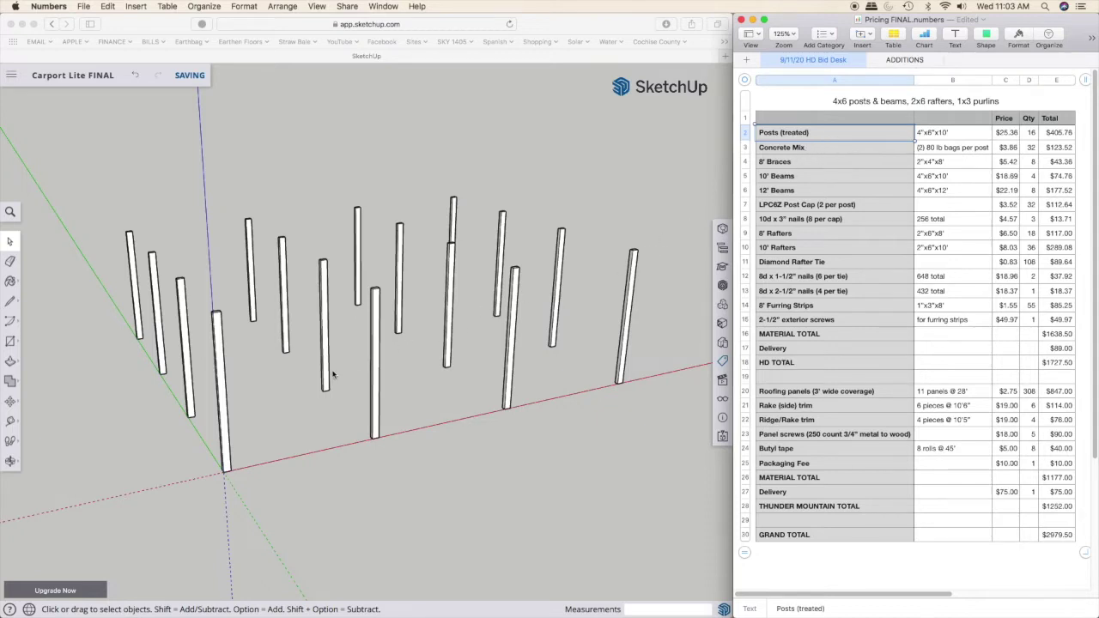
{"action": "left_click", "coordinate": [854, 153]}
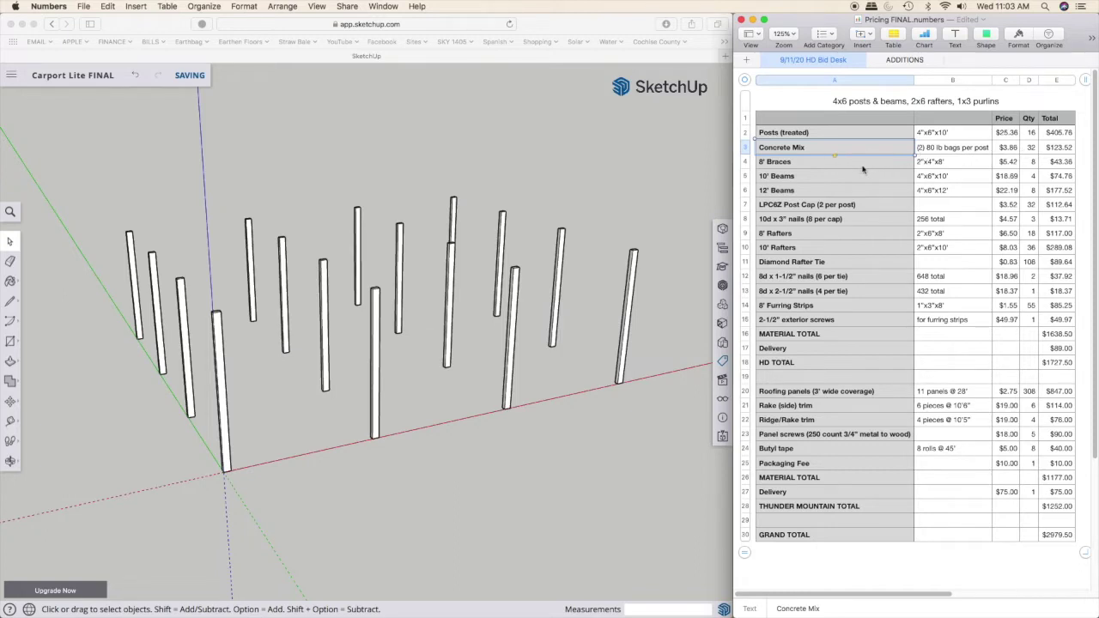
{"action": "left_click", "coordinate": [853, 166]}
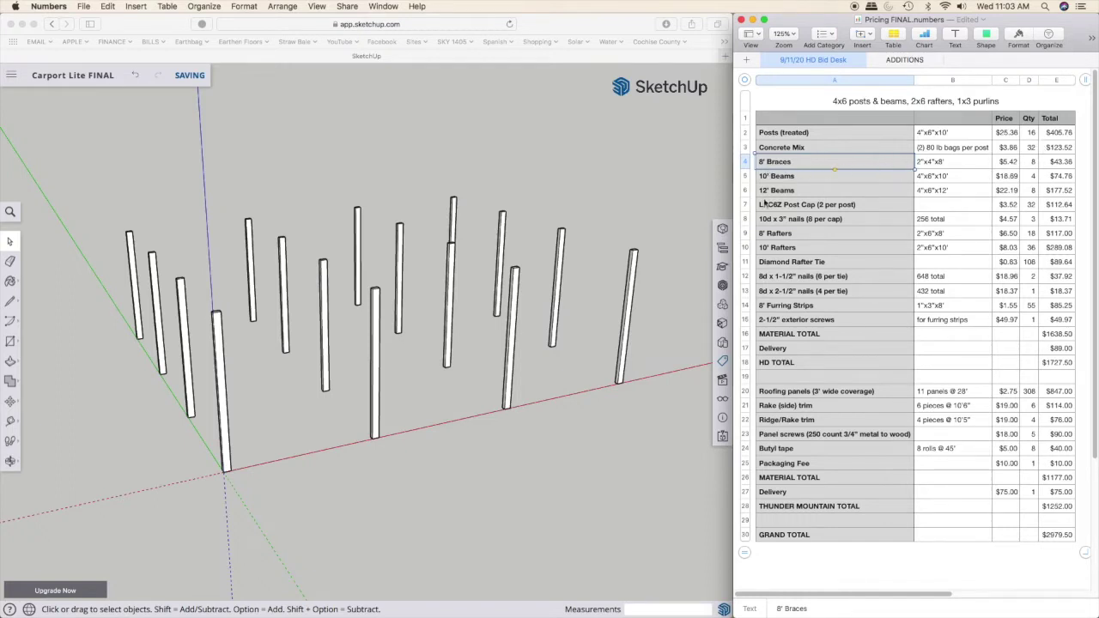
Step: Return to the SketchUp model and make the Beams tag visible alongside the posts
{"action": "left_click", "coordinate": [453, 375]}
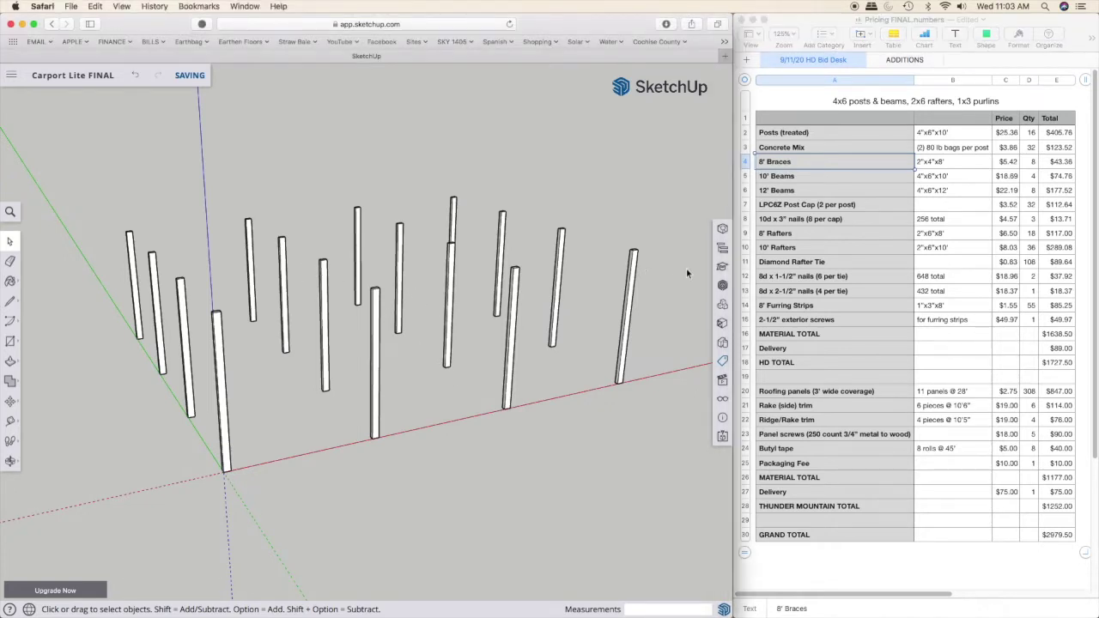
{"action": "left_click", "coordinate": [722, 361]}
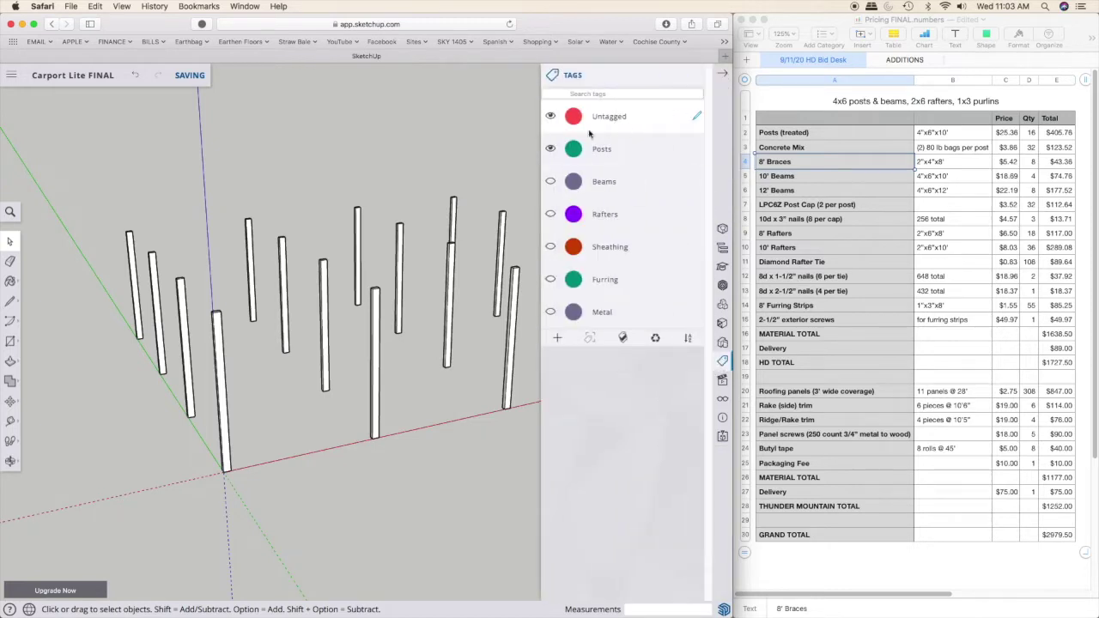
{"action": "left_click", "coordinate": [551, 181]}
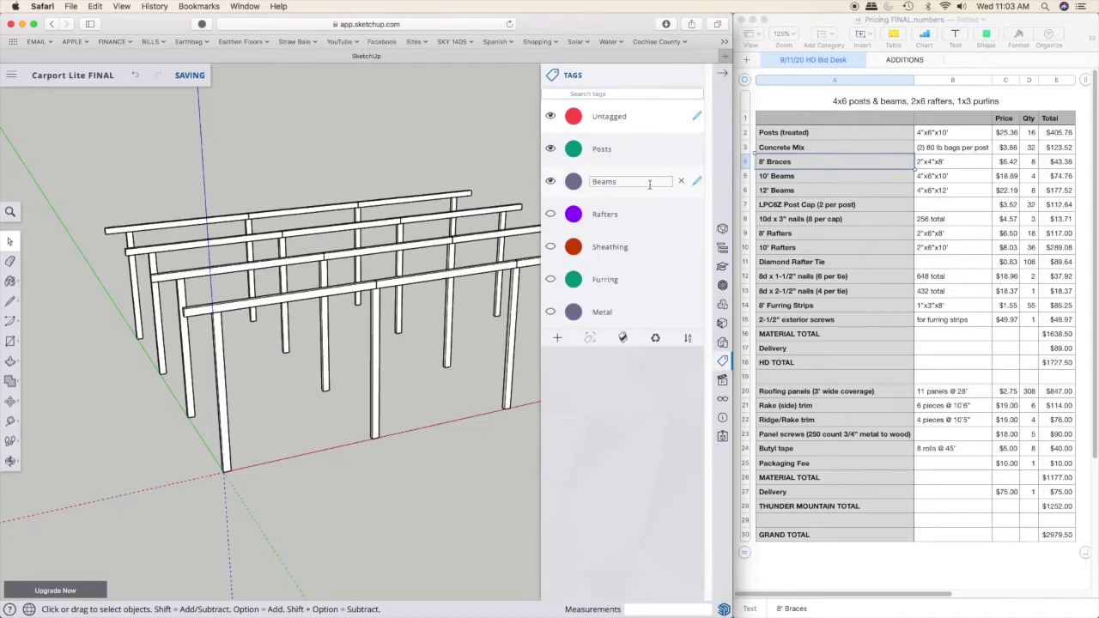
{"action": "left_click", "coordinate": [722, 79]}
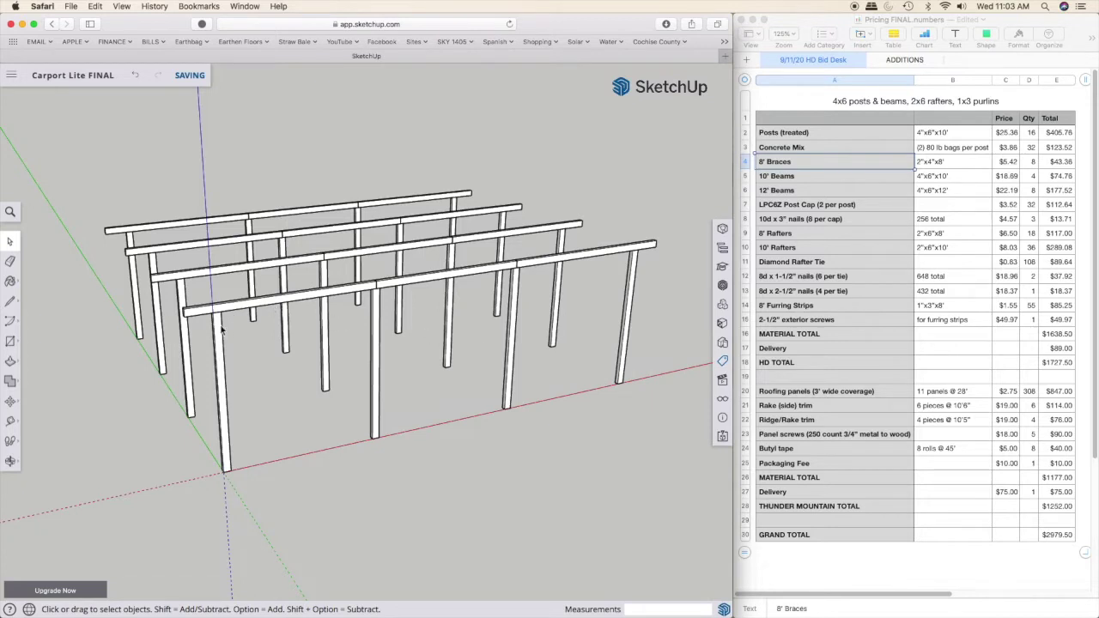
Step: Inspect how the beams sit on the posts and overhang at the front corner of the carport
{"action": "middle_click_drag", "start_coordinate": [222, 337], "coordinate": [482, 352]}
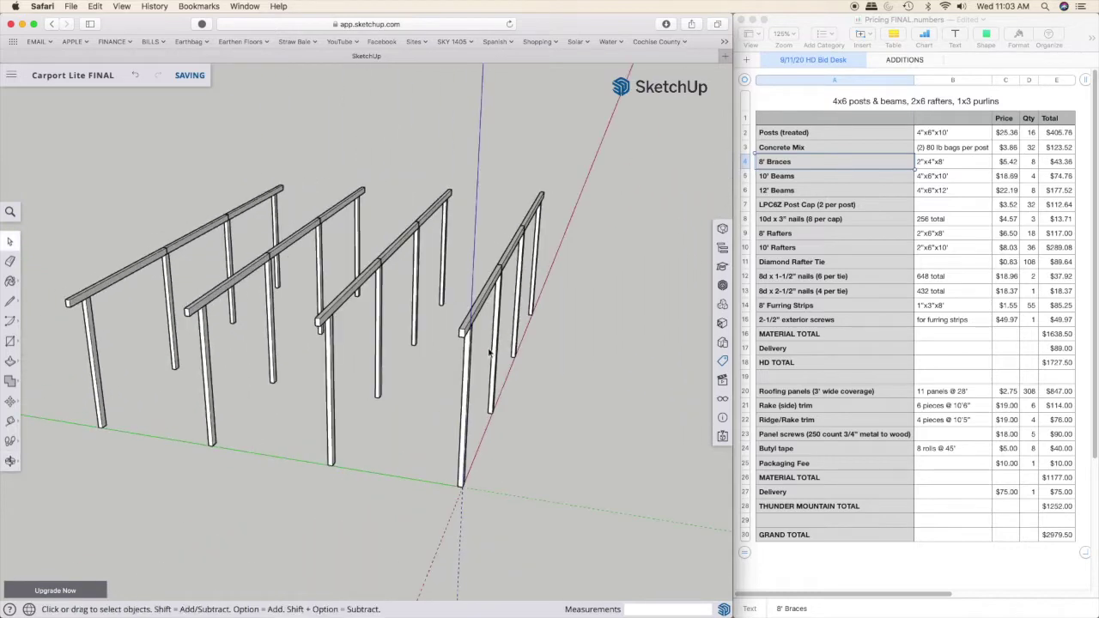
{"action": "scroll", "coordinate": [482, 352], "scroll_direction": "up", "scroll_amount": 5}
{"action": "scroll", "coordinate": [482, 352], "scroll_direction": "up", "scroll_amount": 3}
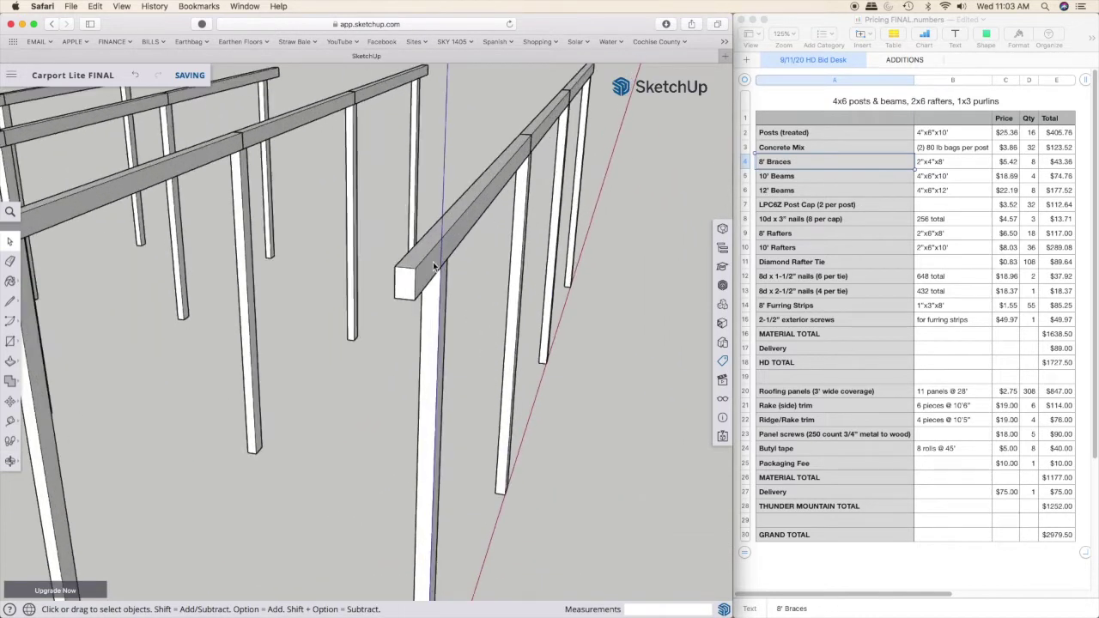
{"action": "middle_click_drag", "start_coordinate": [448, 281], "coordinate": [353, 263]}
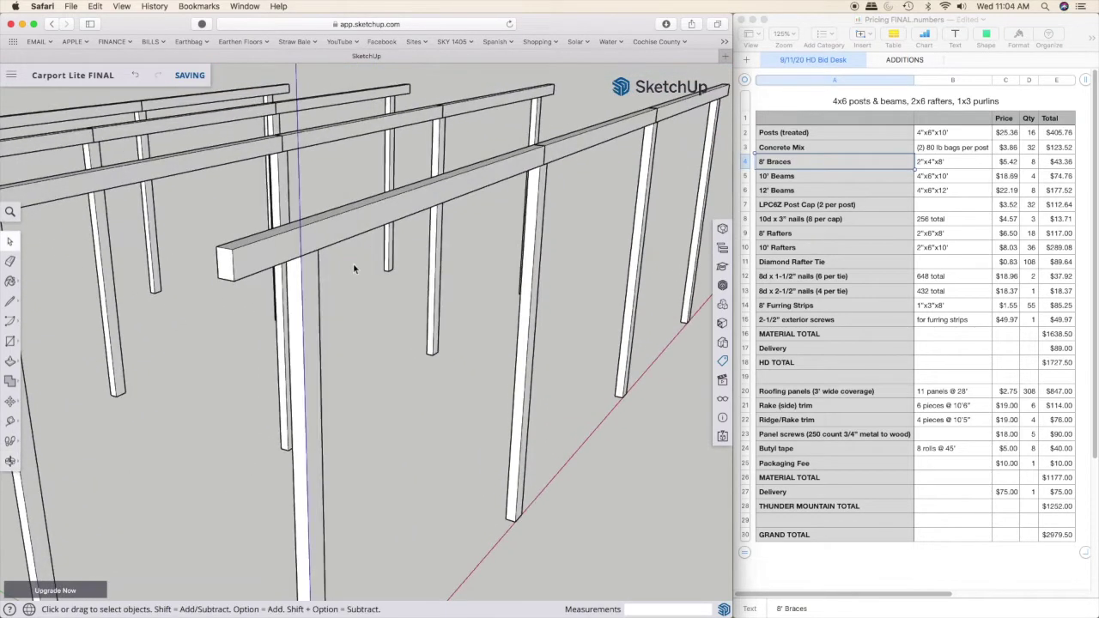
{"action": "scroll", "coordinate": [352, 262], "scroll_direction": "down", "scroll_amount": 2}
{"action": "middle_click_drag", "start_coordinate": [413, 280], "coordinate": [354, 283]}
{"action": "mouse_move", "coordinate": [491, 281]}
{"action": "middle_mouse_down"}
{"action": "mouse_move", "coordinate": [527, 312]}
{"action": "mouse_move", "coordinate": [500, 292]}
{"action": "middle_mouse_up"}
Step: Check the 10' Beams row in the Numbers pricing sheet and identify each of the front row's three beam segments in the SketchUp model
{"action": "left_click", "coordinate": [833, 176]}
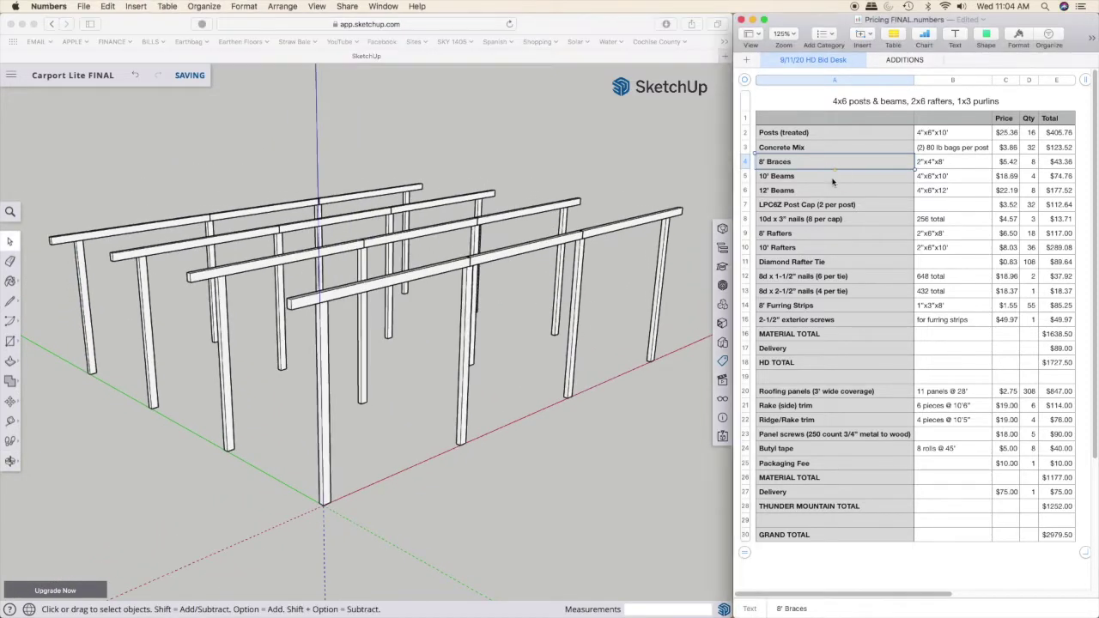
{"action": "left_click", "coordinate": [831, 179]}
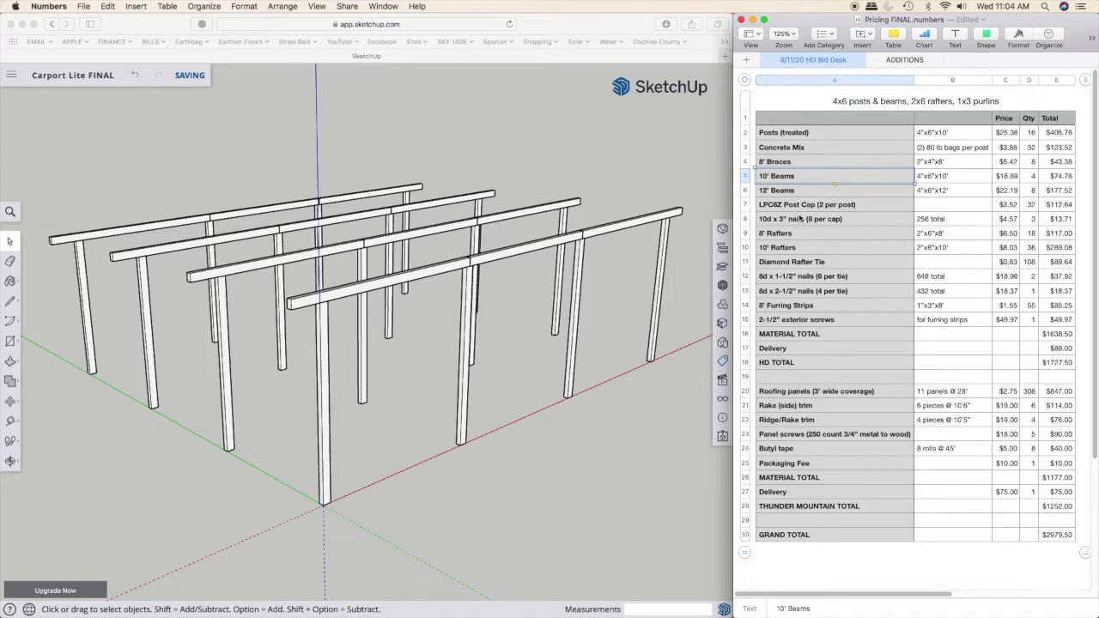
{"action": "left_click", "coordinate": [520, 315]}
{"action": "key", "text": "o"}
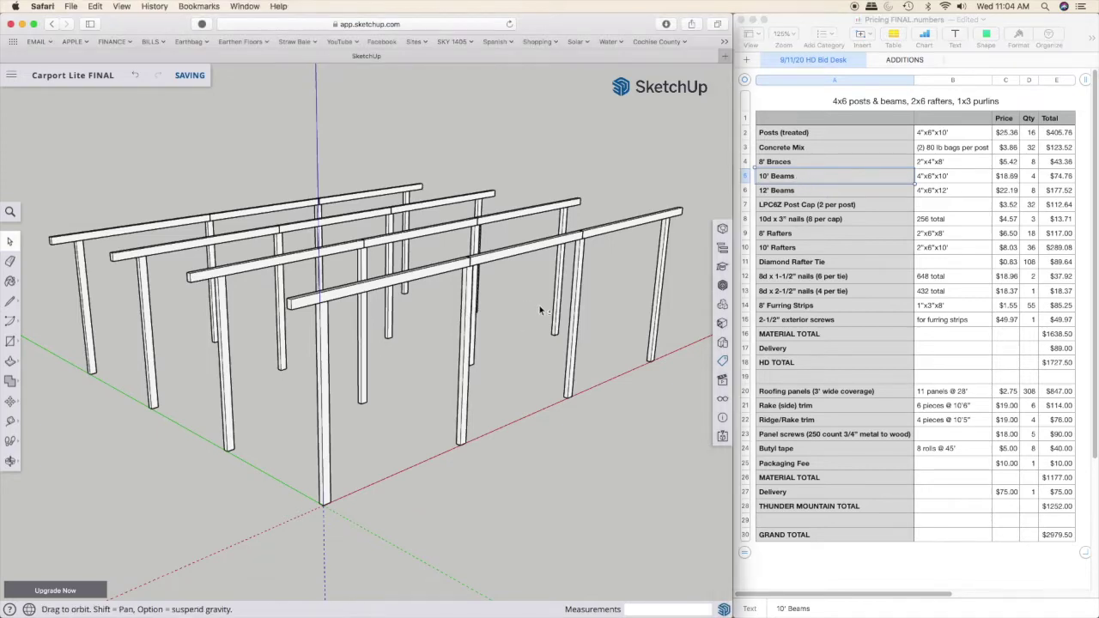
{"action": "left_click_drag", "start_coordinate": [542, 309], "coordinate": [412, 319]}
{"action": "key", "text": "space"}
{"action": "middle_click_drag", "start_coordinate": [452, 319], "coordinate": [322, 317]}
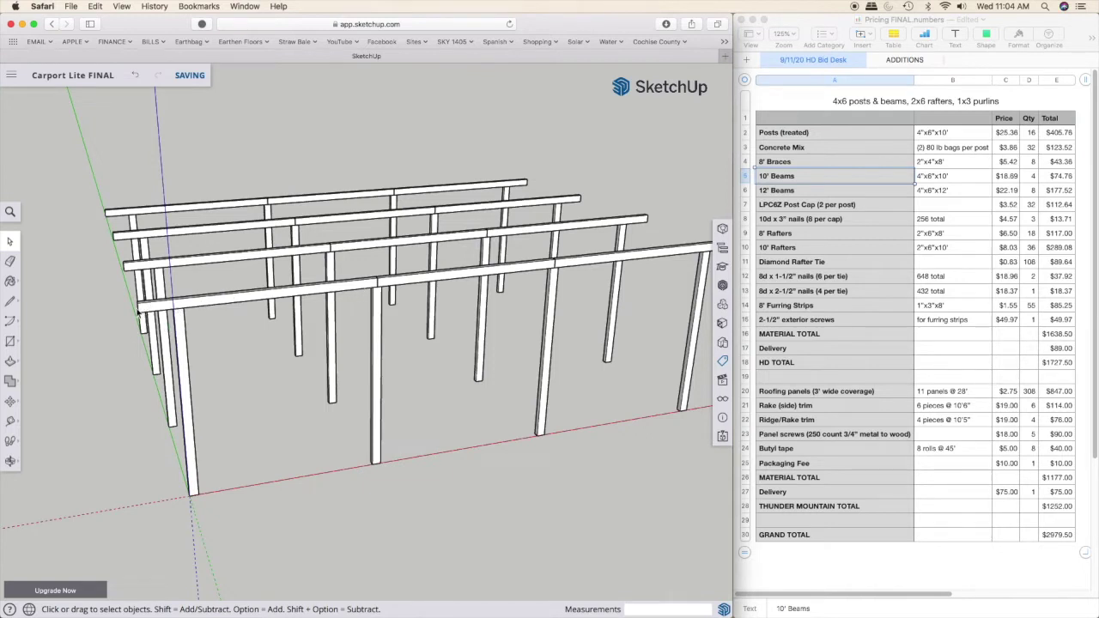
{"action": "left_click", "coordinate": [277, 296]}
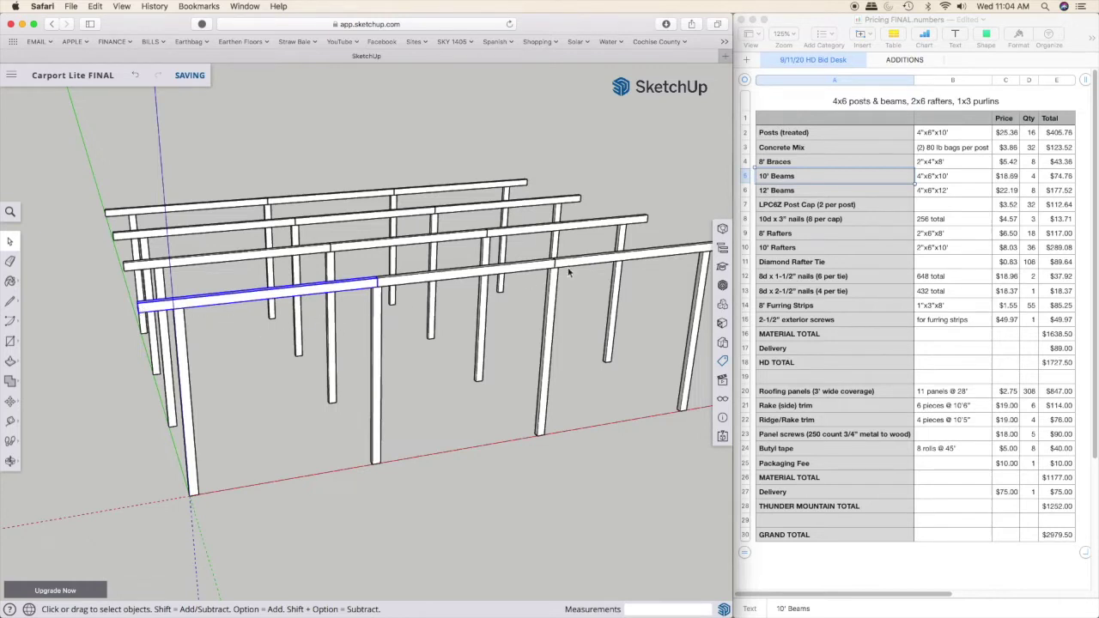
{"action": "left_click", "coordinate": [622, 259]}
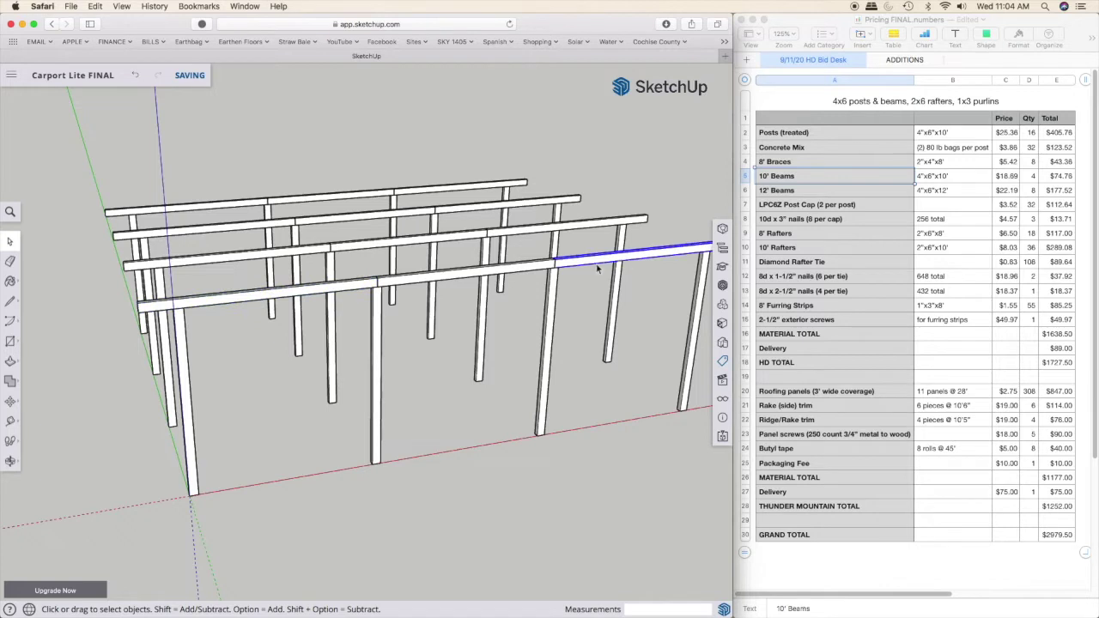
{"action": "left_click", "coordinate": [481, 269]}
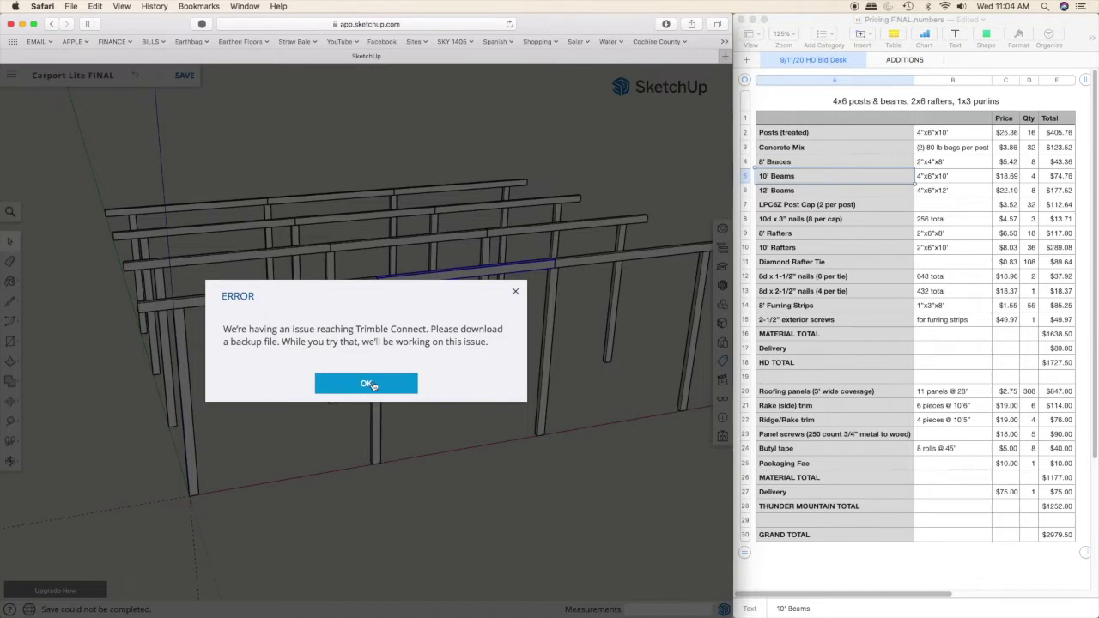
Step: Dismiss the save error message, inspect the four beam rows, and return to the Numbers pricing sheet
{"action": "left_click", "coordinate": [368, 384]}
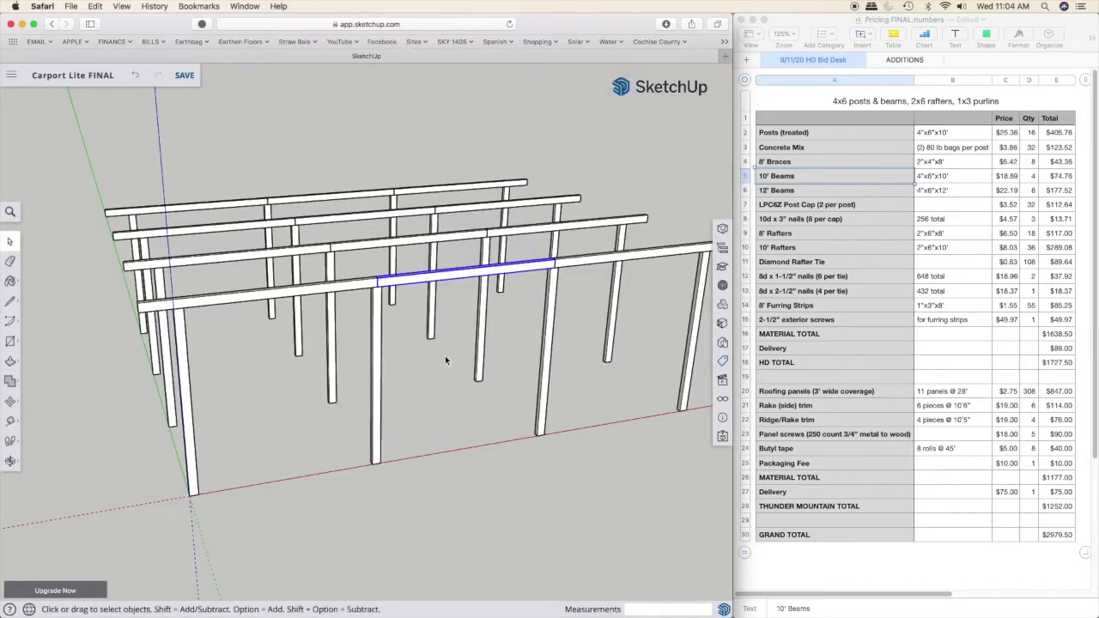
{"action": "middle_click_drag", "start_coordinate": [435, 333], "coordinate": [405, 313]}
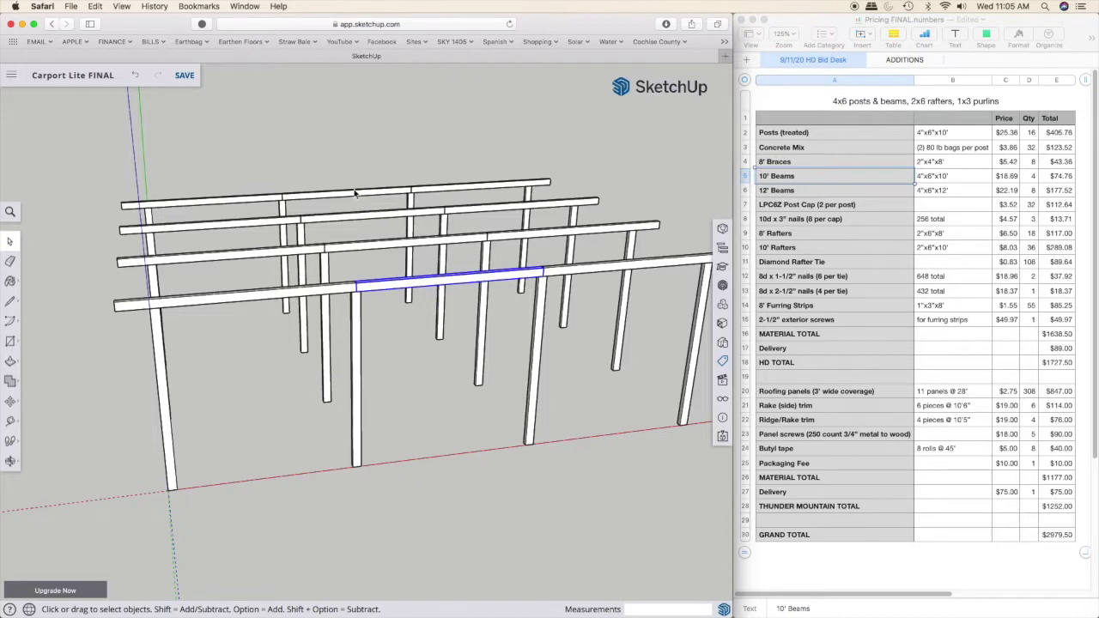
{"action": "left_click", "coordinate": [1020, 179]}
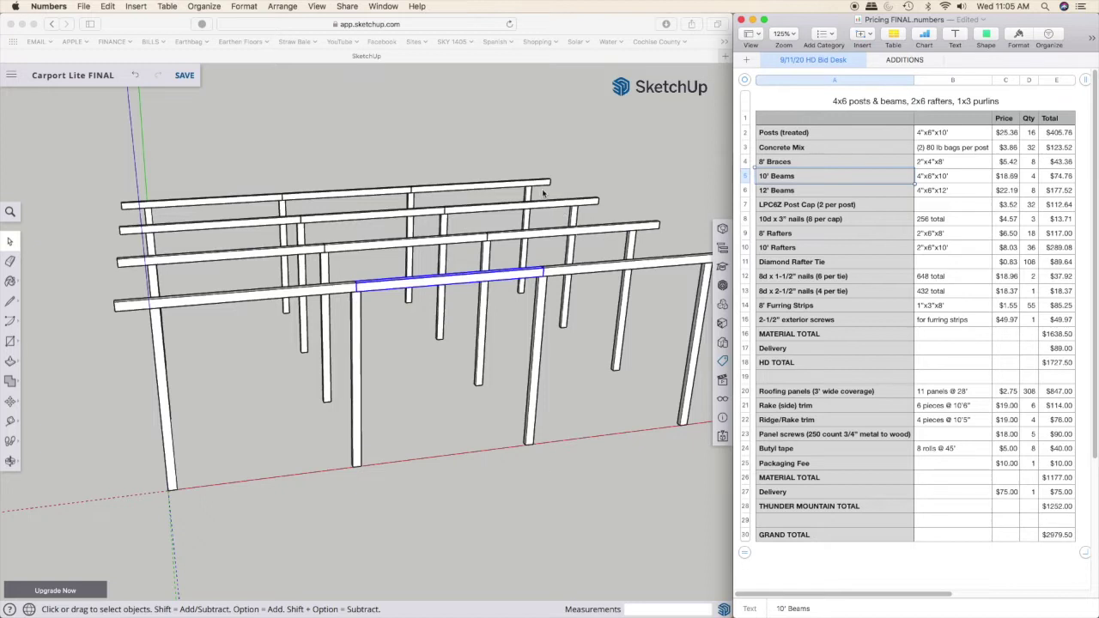
Step: Review the 12' Beams quantity and the LPC6Z Post Cap, 10d x 3" nails and 8' Rafters rows in the pricing sheet
{"action": "left_click", "coordinate": [1028, 191]}
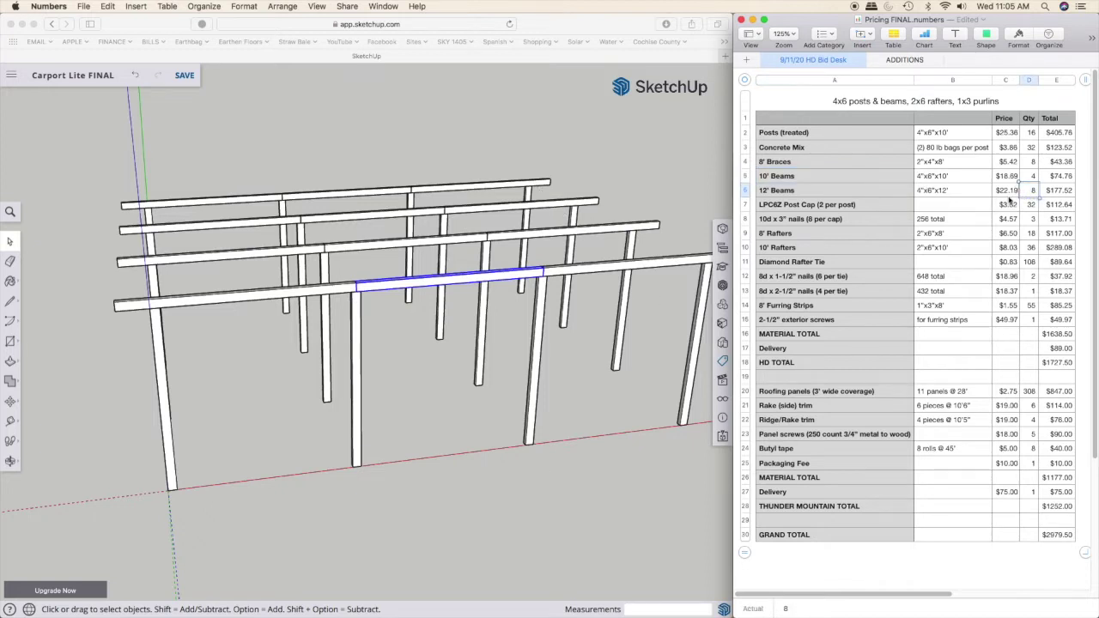
{"action": "left_click", "coordinate": [293, 328]}
{"action": "left_click", "coordinate": [806, 206]}
{"action": "left_click", "coordinate": [823, 213]}
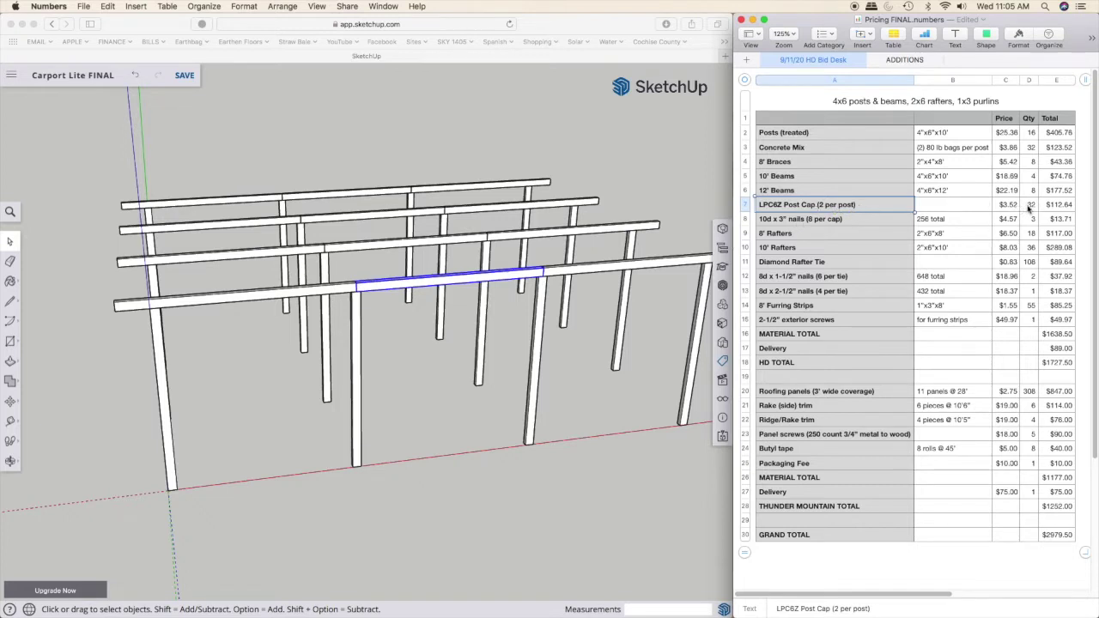
{"action": "left_click", "coordinate": [817, 221]}
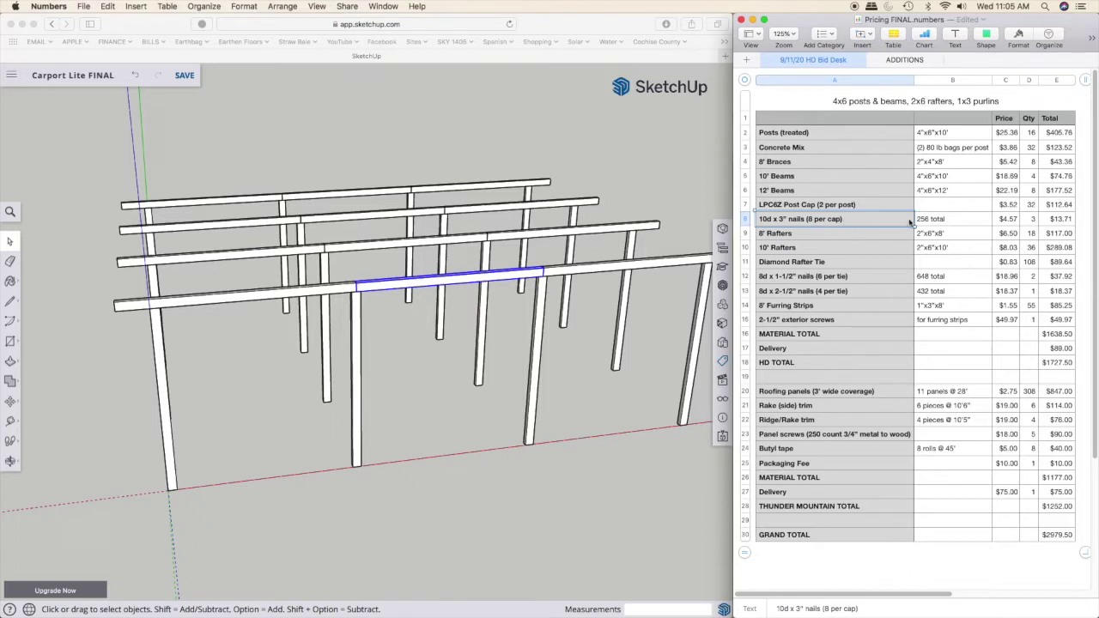
{"action": "left_click", "coordinate": [793, 234]}
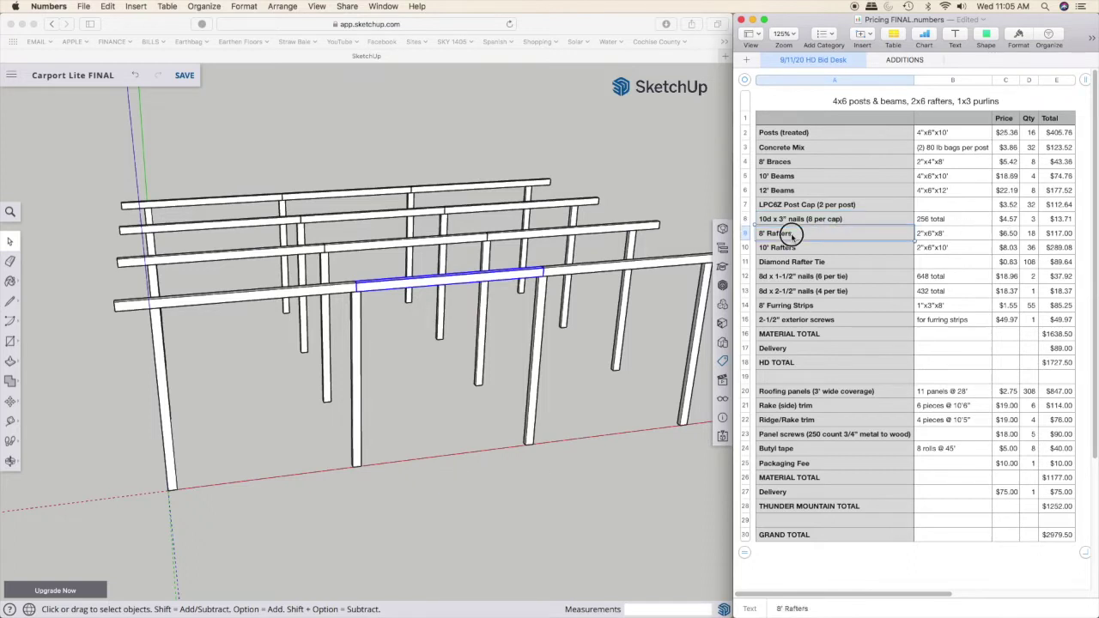
Step: Switch to the SketchUp model, clear the beam selection, and make the Rafters tag visible along with the posts and beams
{"action": "left_click", "coordinate": [398, 340]}
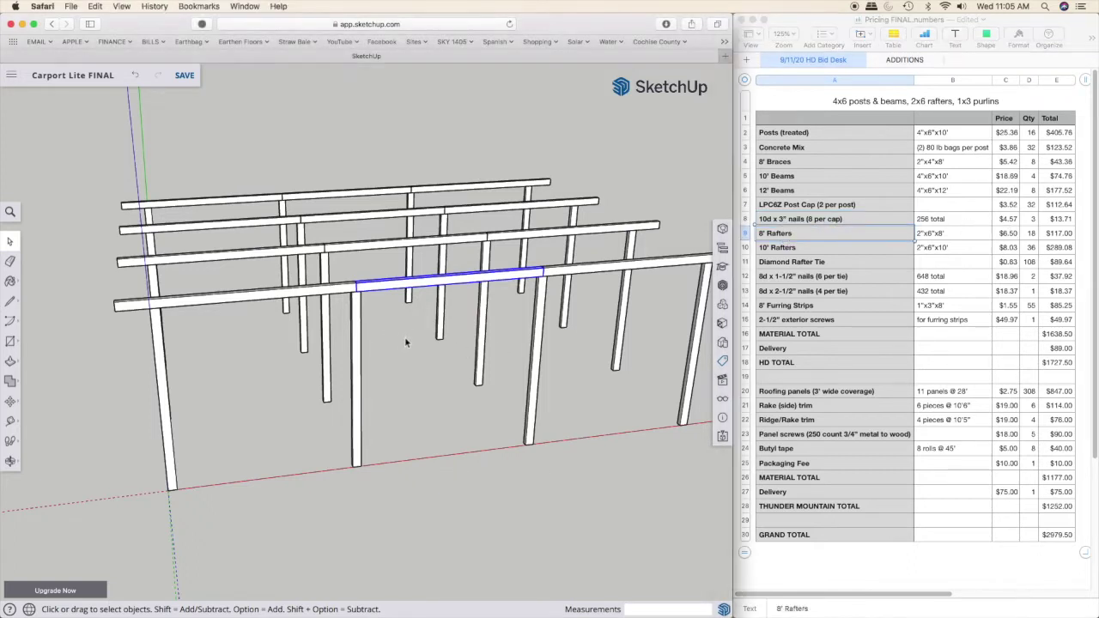
{"action": "middle_click_drag", "start_coordinate": [401, 334], "coordinate": [525, 327]}
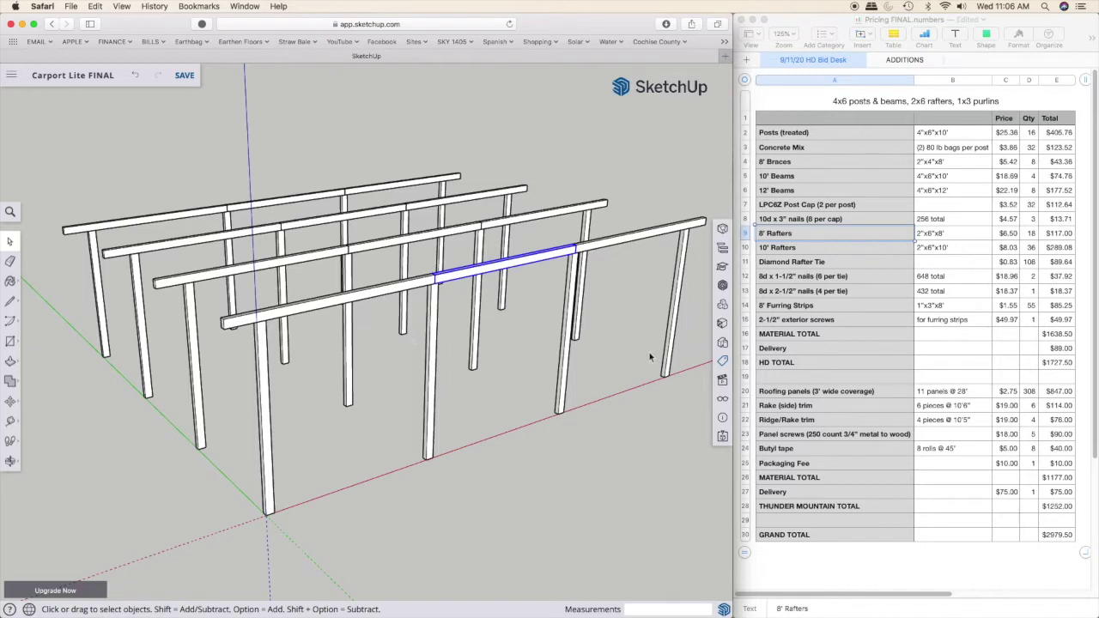
{"action": "left_click", "coordinate": [668, 407]}
{"action": "left_click", "coordinate": [722, 360]}
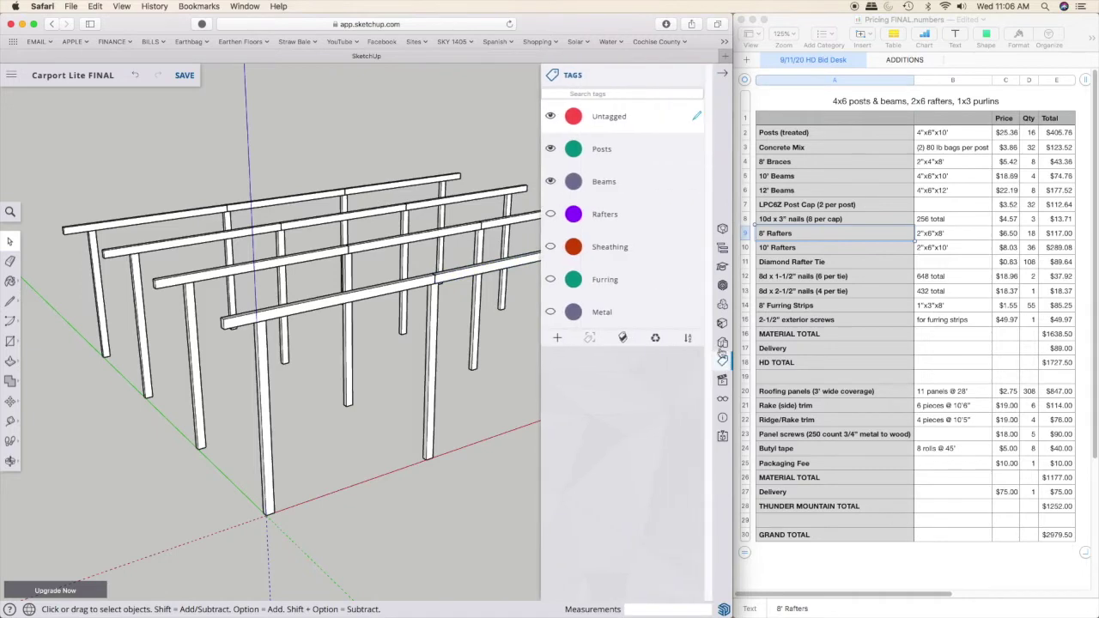
{"action": "left_click", "coordinate": [550, 213]}
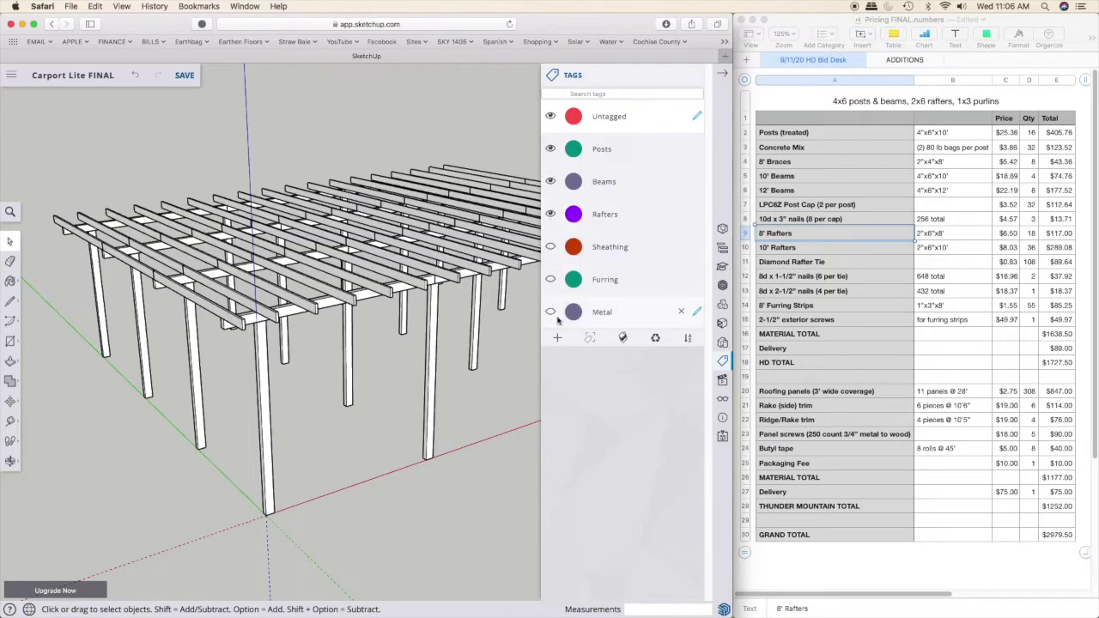
{"action": "left_click", "coordinate": [722, 73]}
Step: Select all three rafter segments that make up the outermost rafter row at the near end of the carport
{"action": "middle_click_drag", "start_coordinate": [354, 383], "coordinate": [446, 396]}
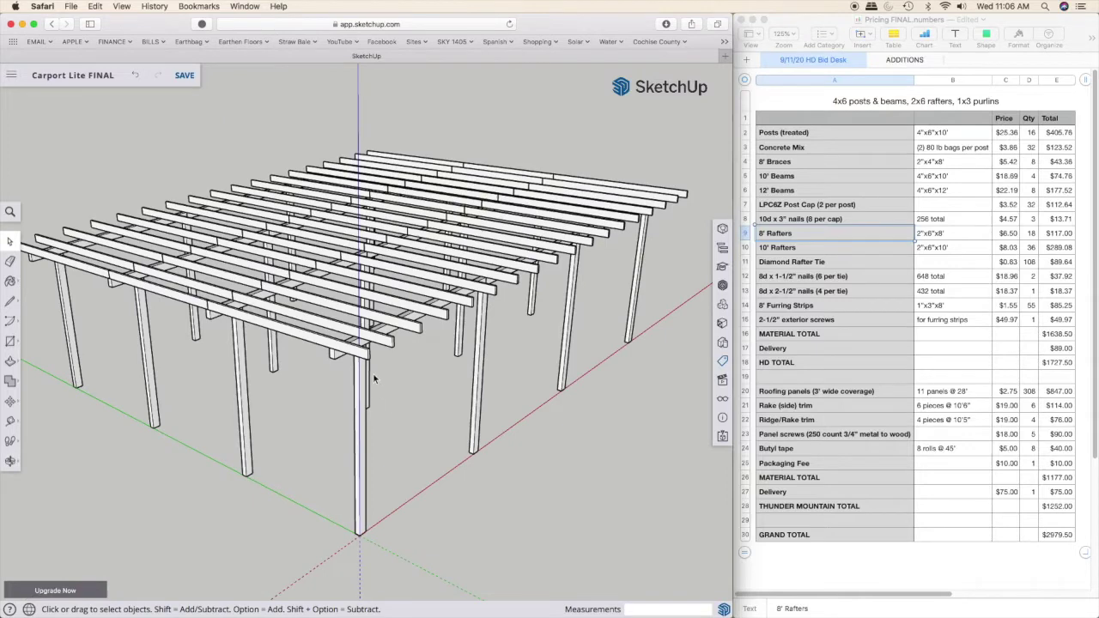
{"action": "middle_click_drag", "start_coordinate": [348, 379], "coordinate": [325, 360]}
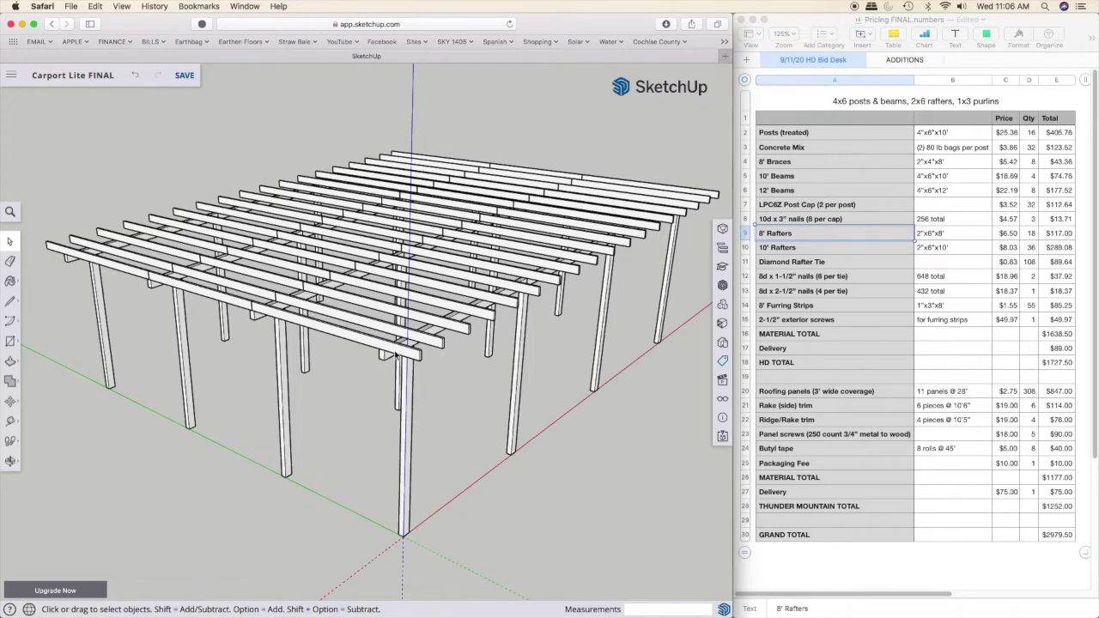
{"action": "left_click", "coordinate": [396, 354]}
{"action": "left_click", "coordinate": [197, 290], "text": "shift"}
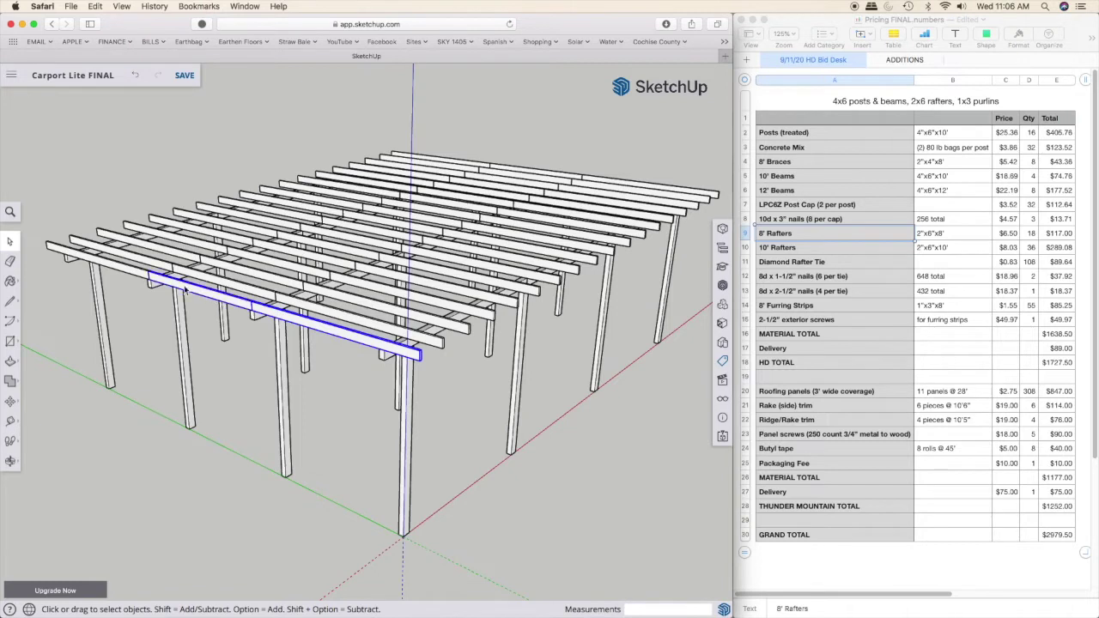
{"action": "left_click", "coordinate": [121, 271], "text": "shift"}
{"action": "middle_click_drag", "start_coordinate": [155, 280], "coordinate": [247, 322]}
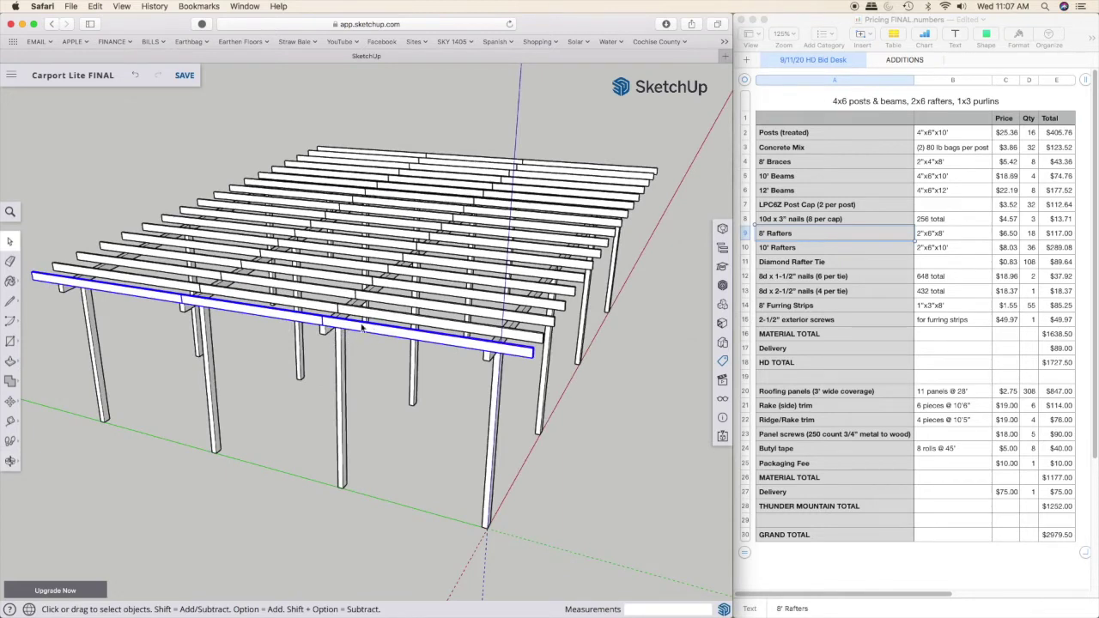
Step: Inspect how the rafters rest across the front beam and overhang it near the corner post
{"action": "middle_click_drag", "start_coordinate": [607, 352], "coordinate": [252, 251]}
{"action": "scroll", "coordinate": [447, 272], "scroll_direction": "up", "scroll_amount": 3}
{"action": "scroll", "coordinate": [447, 271], "scroll_direction": "up", "scroll_amount": 3}
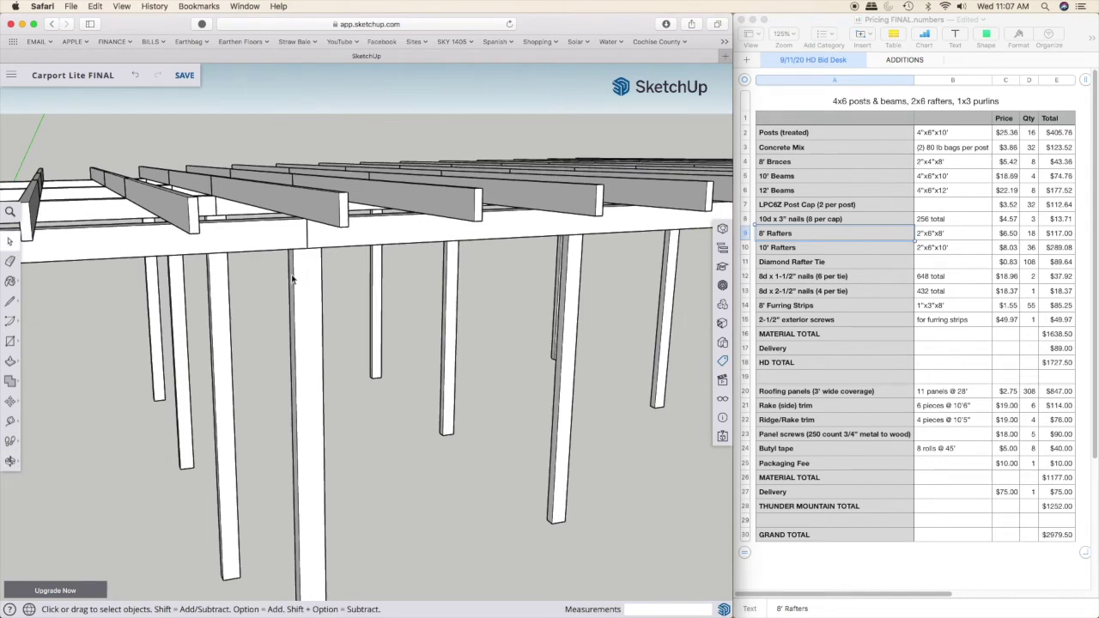
{"action": "middle_click_drag", "start_coordinate": [295, 282], "coordinate": [378, 285]}
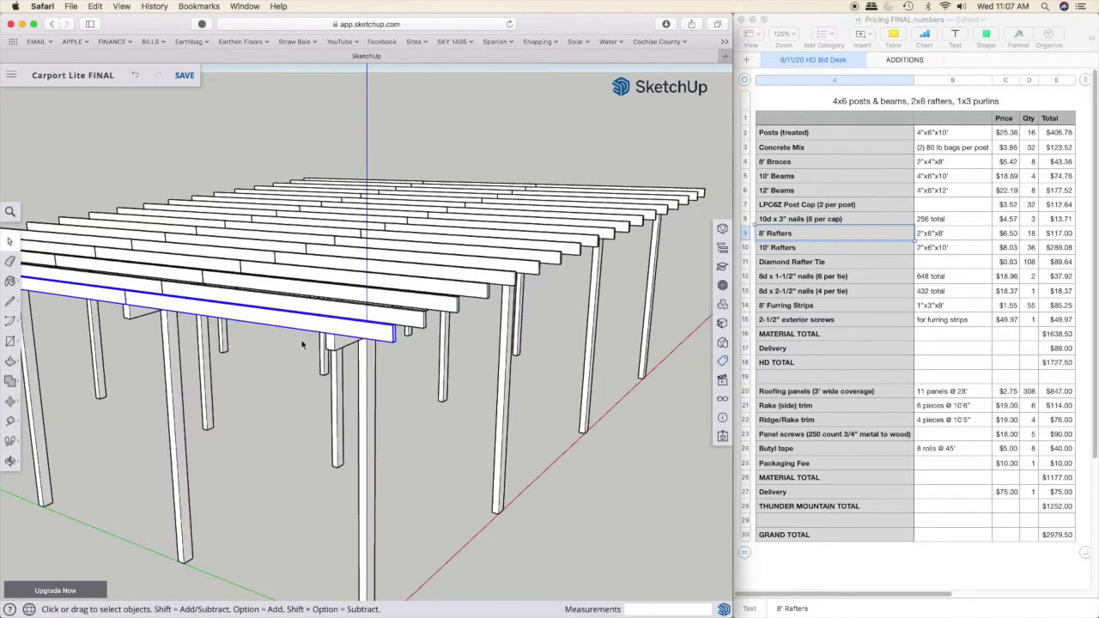
{"action": "middle_click_drag", "start_coordinate": [309, 206], "coordinate": [442, 292]}
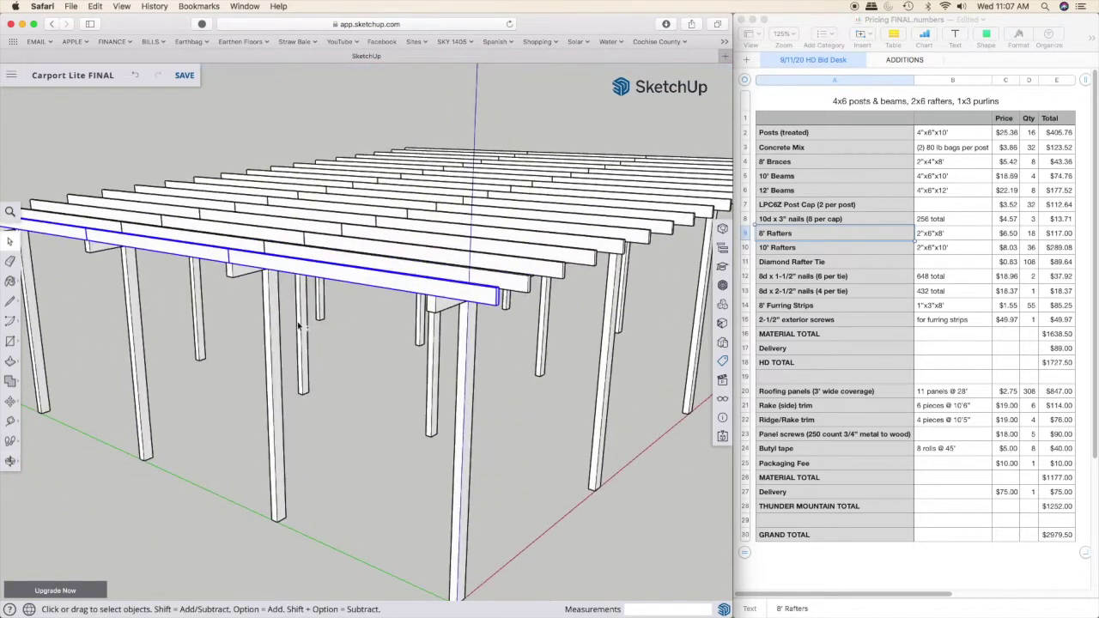
{"action": "scroll", "coordinate": [296, 322], "scroll_direction": "down", "scroll_amount": 3}
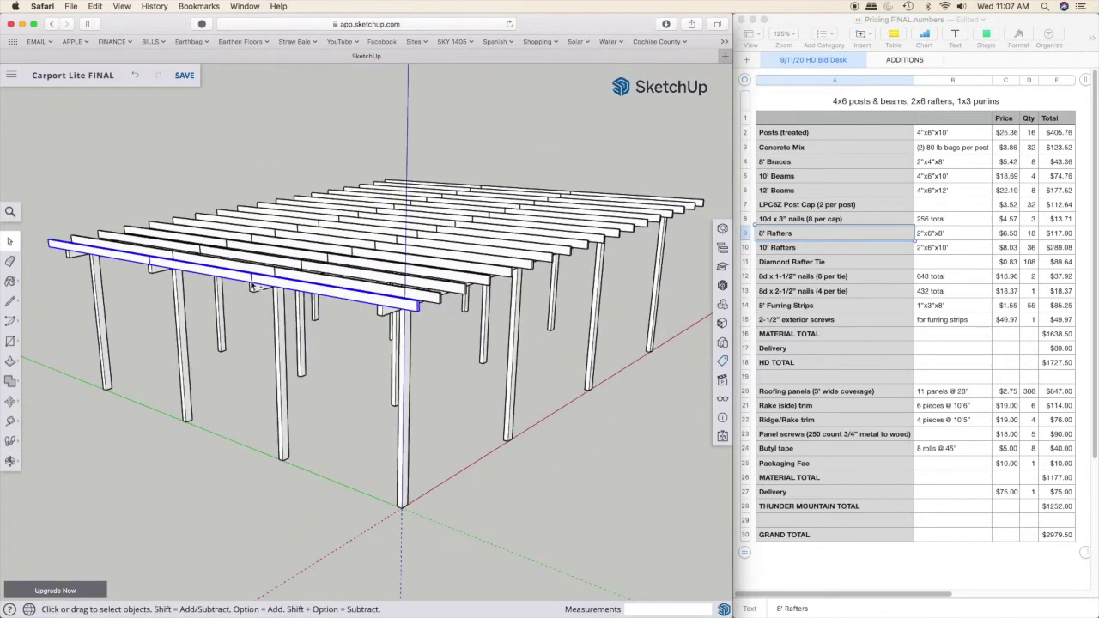
Step: Examine where the outermost row's rafter segments join over the beams, and view the whole row from the corner
{"action": "middle_click_drag", "start_coordinate": [247, 283], "coordinate": [284, 283]}
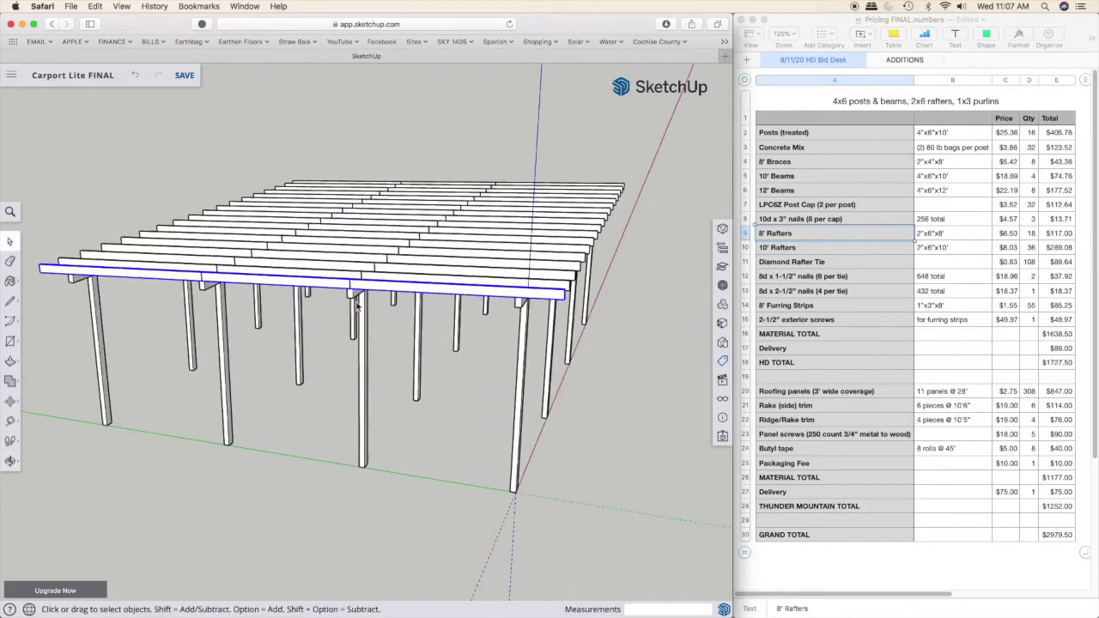
{"action": "scroll", "coordinate": [355, 300], "scroll_direction": "up", "scroll_amount": 8}
{"action": "scroll", "coordinate": [343, 284], "scroll_direction": "up", "scroll_amount": 2}
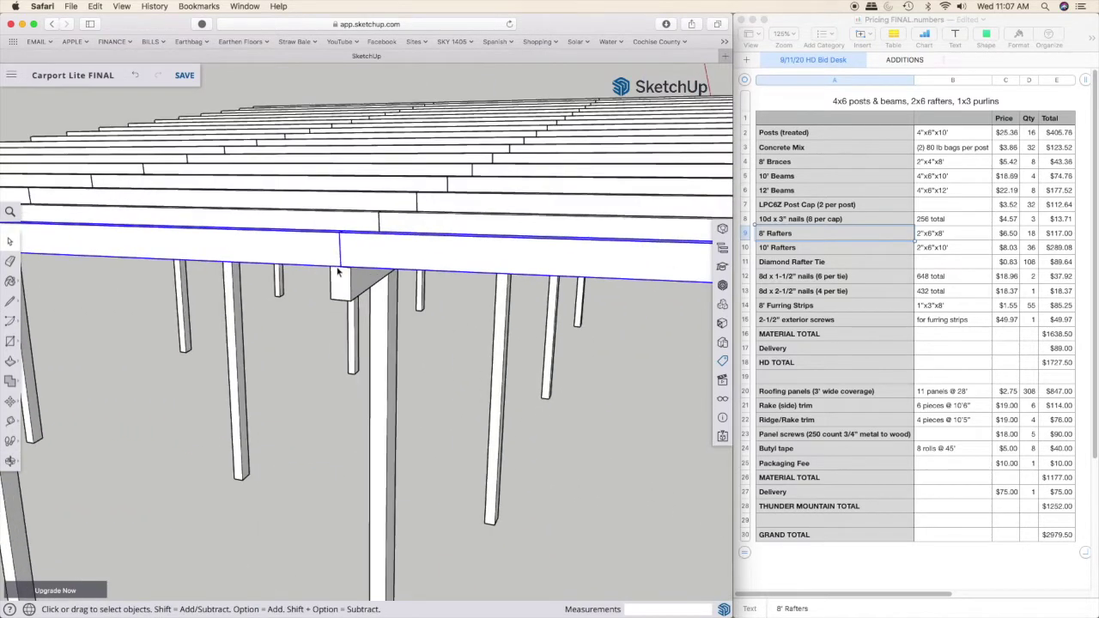
{"action": "scroll", "coordinate": [339, 273], "scroll_direction": "down", "scroll_amount": 8}
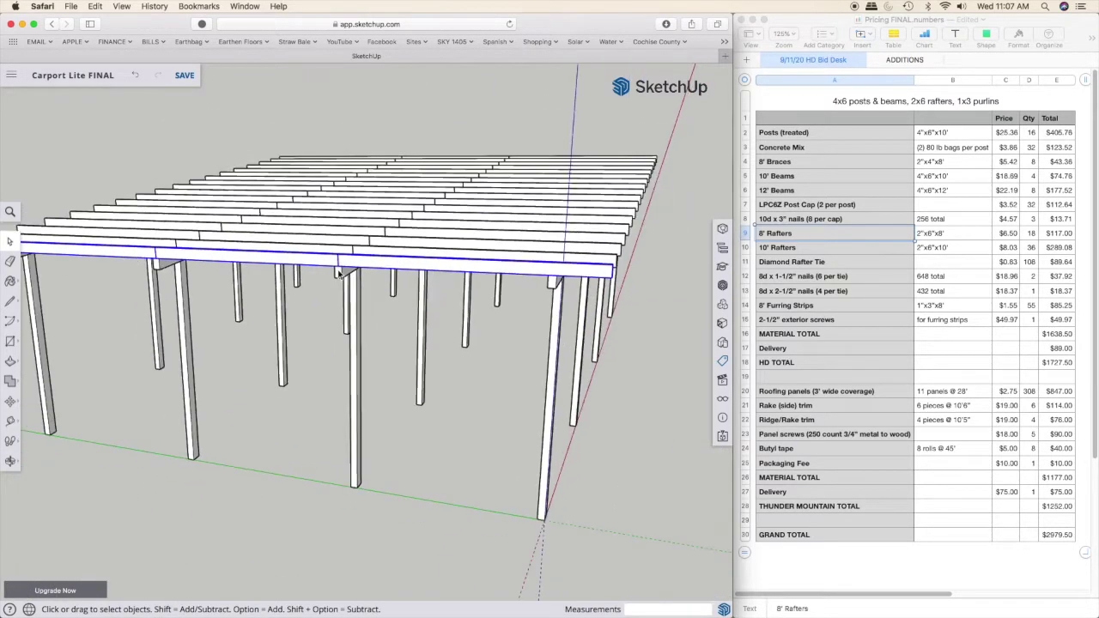
{"action": "middle_click_drag", "start_coordinate": [340, 273], "coordinate": [277, 355]}
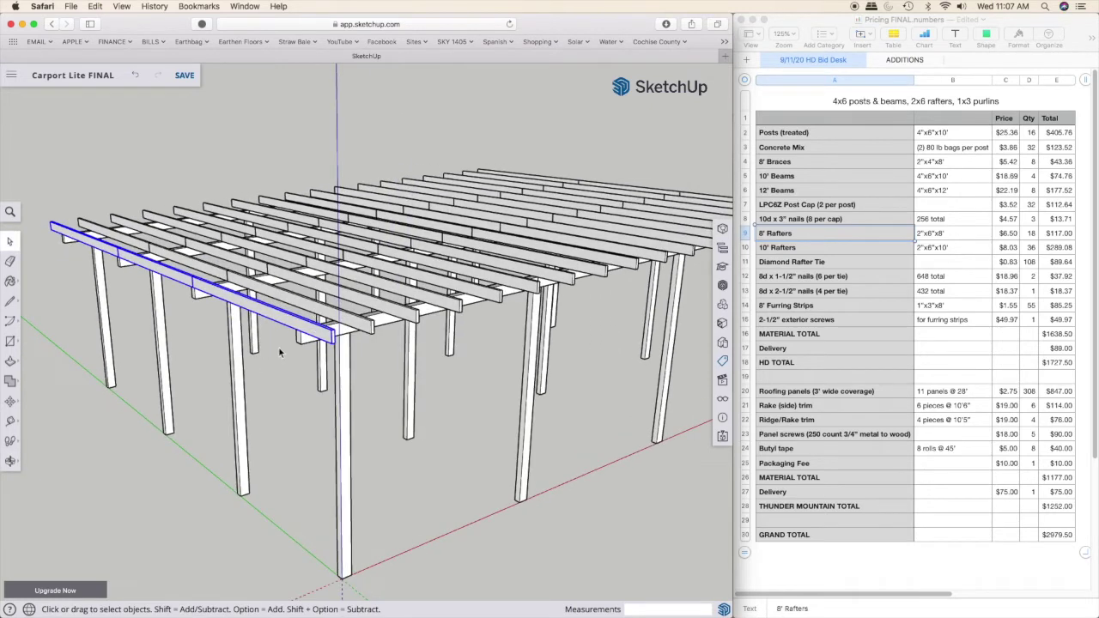
{"action": "middle_click_drag", "start_coordinate": [279, 351], "coordinate": [319, 359]}
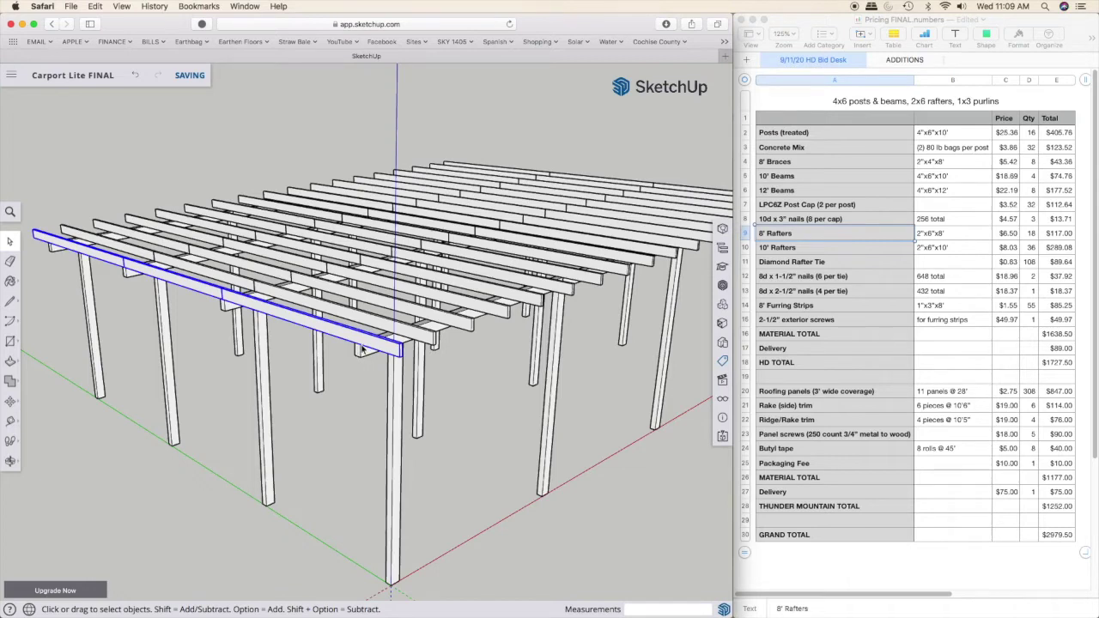
{"action": "middle_click_drag", "start_coordinate": [361, 350], "coordinate": [340, 347]}
{"action": "mouse_move", "coordinate": [270, 339]}
{"action": "middle_mouse_down"}
{"action": "mouse_move", "coordinate": [235, 337]}
{"action": "mouse_move", "coordinate": [245, 326]}
{"action": "mouse_move", "coordinate": [254, 336]}
{"action": "middle_mouse_up"}
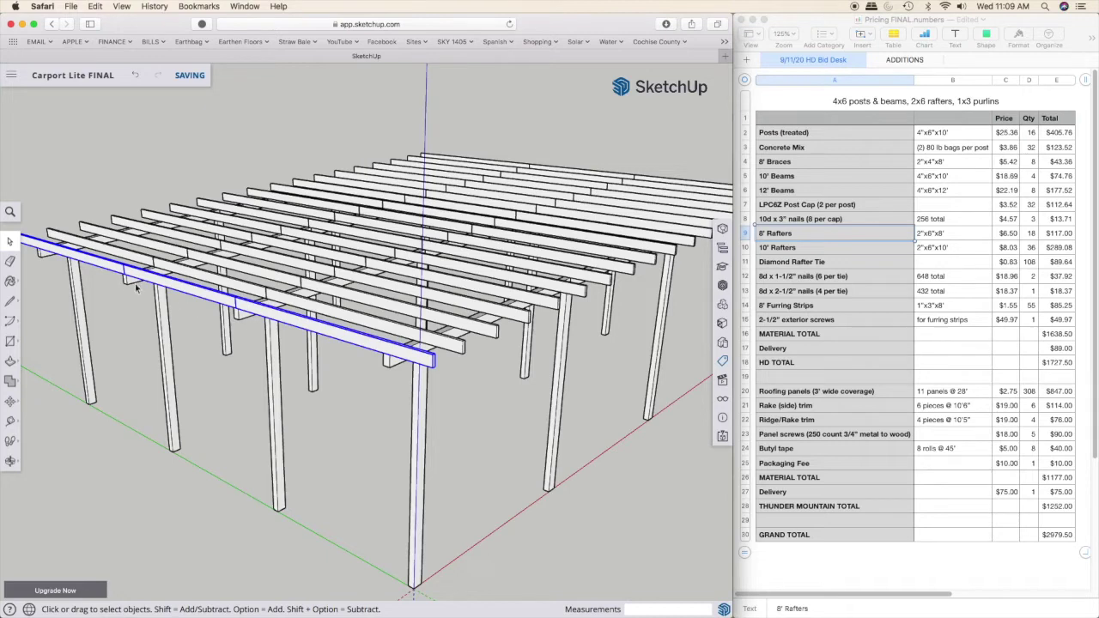
{"action": "middle_click_drag", "start_coordinate": [262, 319], "coordinate": [400, 350]}
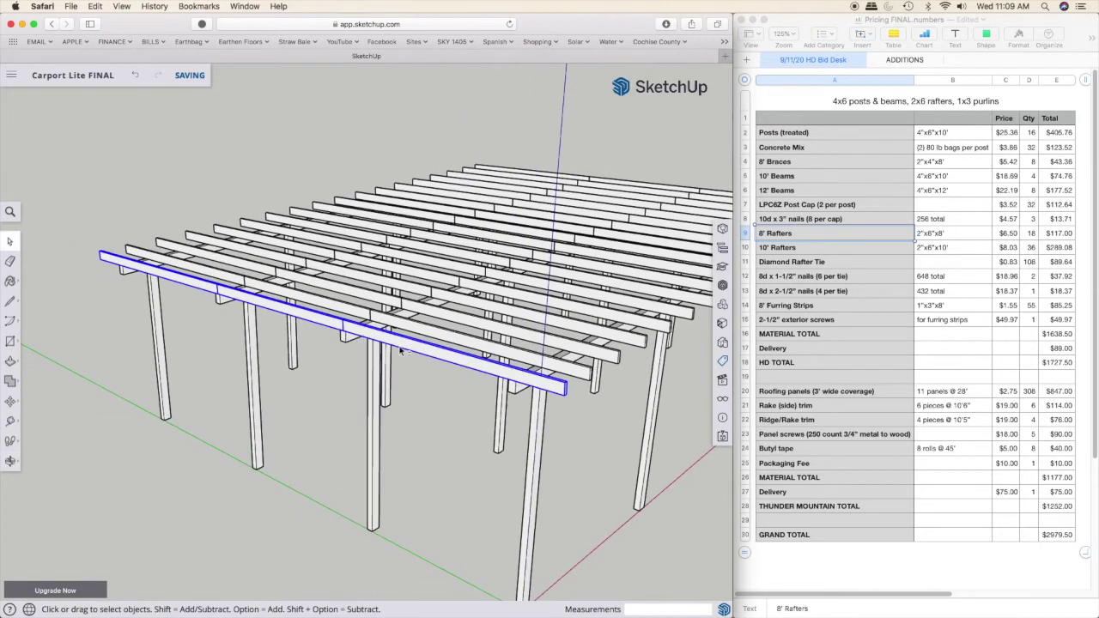
Step: Clear the selection and identify the front, back and middle rafter segments of the outermost row one at a time
{"action": "left_click", "coordinate": [202, 338]}
{"action": "left_click", "coordinate": [368, 335]}
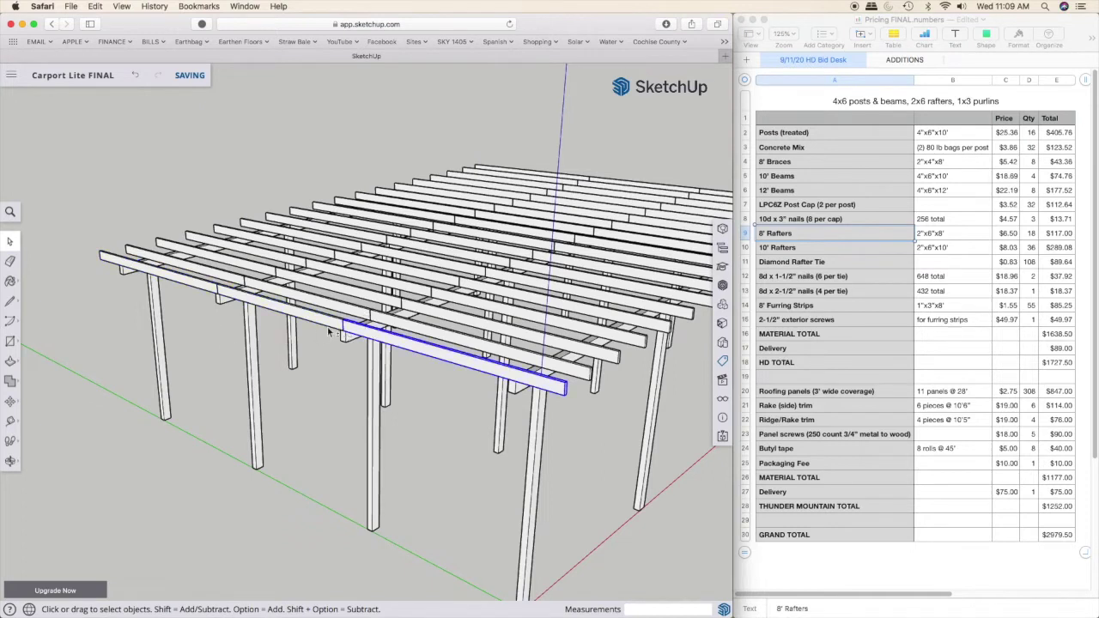
{"action": "left_click", "coordinate": [185, 281]}
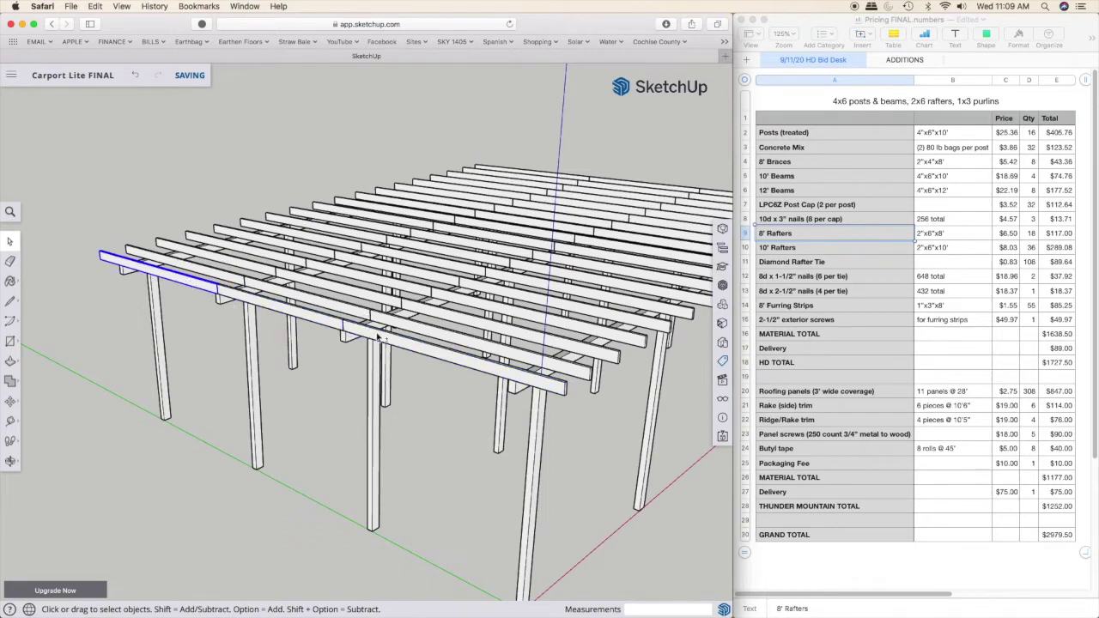
{"action": "middle_click_drag", "start_coordinate": [379, 371], "coordinate": [445, 358]}
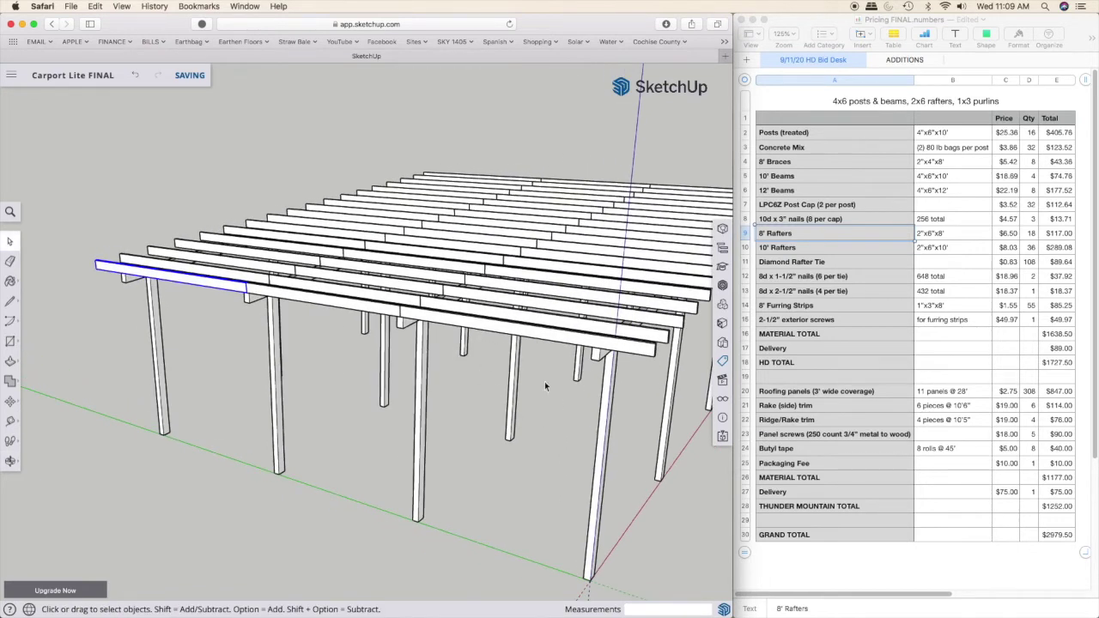
{"action": "left_click", "coordinate": [542, 338]}
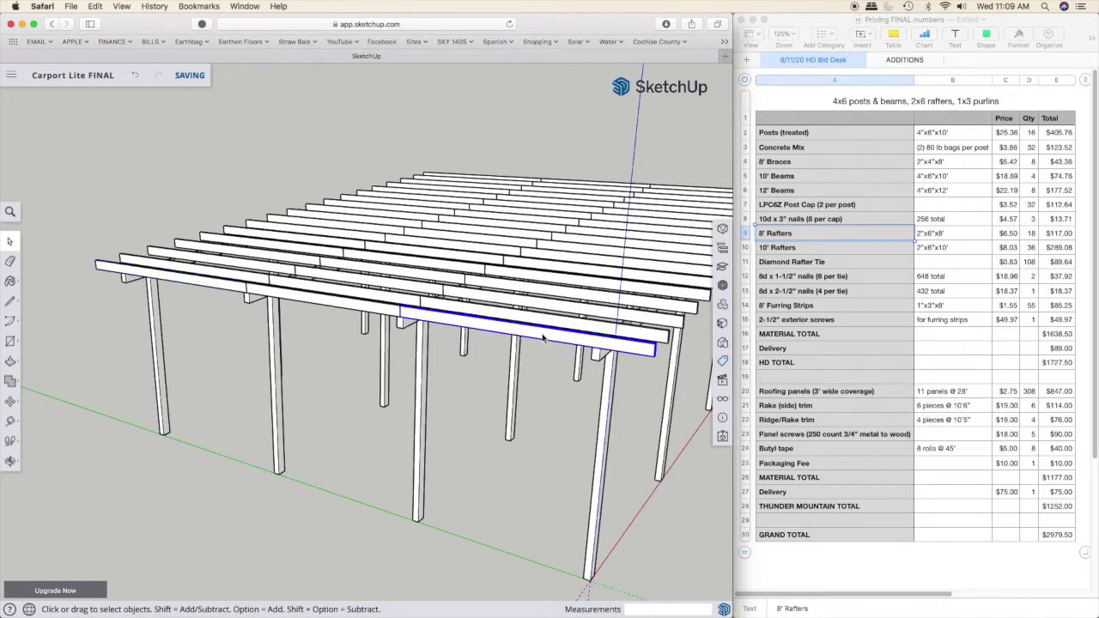
{"action": "left_click", "coordinate": [214, 282]}
{"action": "left_click", "coordinate": [434, 319]}
{"action": "left_click", "coordinate": [336, 309]}
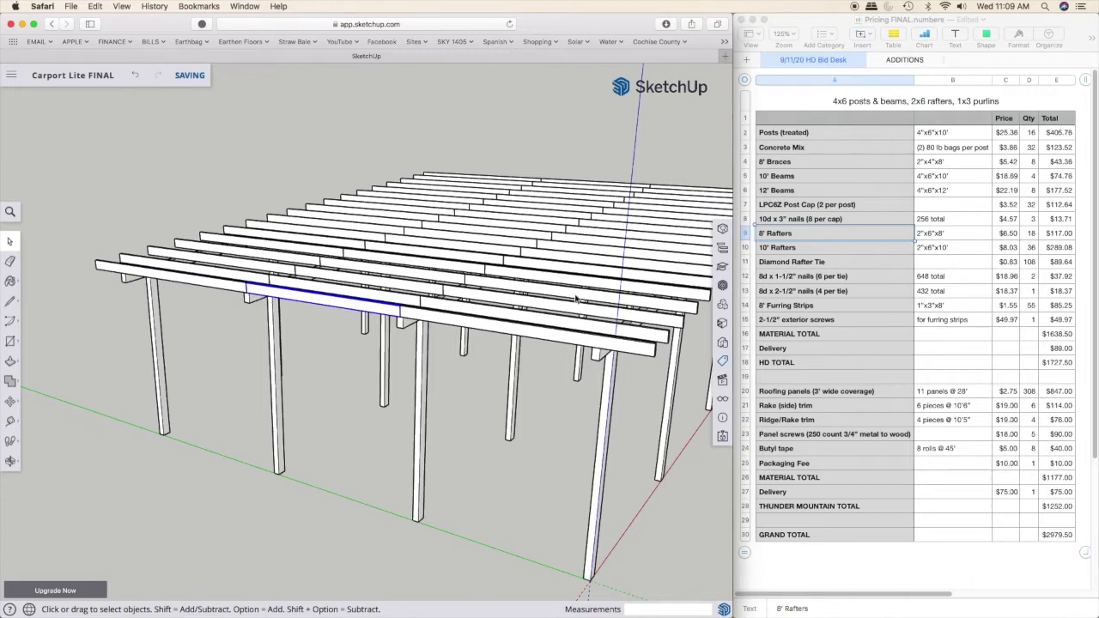
Step: Check the 10' Rafters row in the Numbers pricing sheet and switch back to the SketchUp model
{"action": "left_click", "coordinate": [829, 254]}
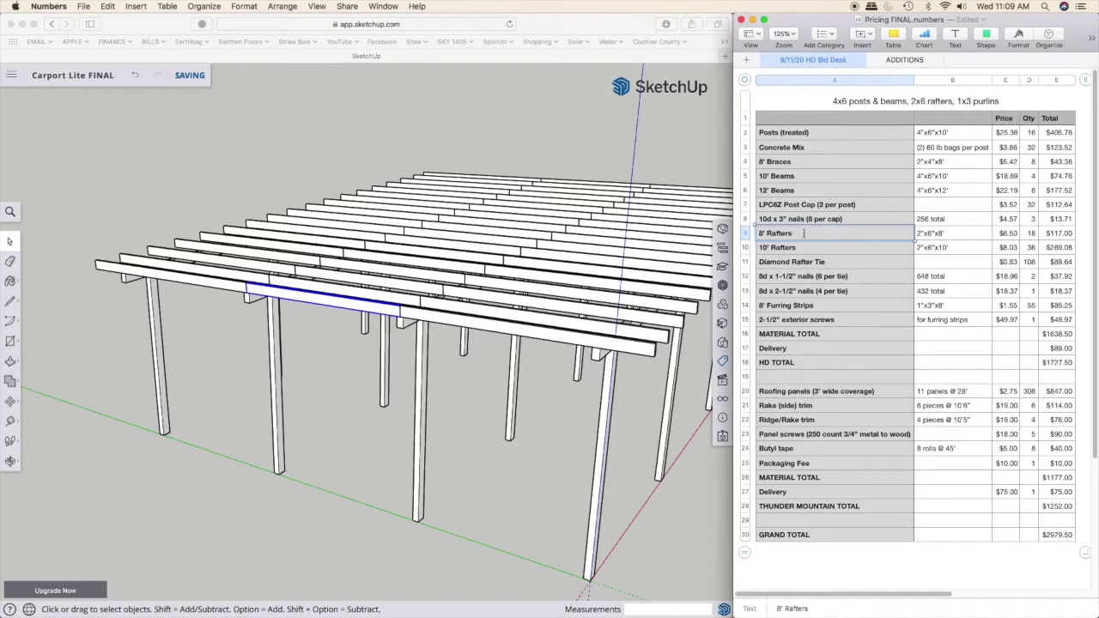
{"action": "left_click", "coordinate": [804, 249]}
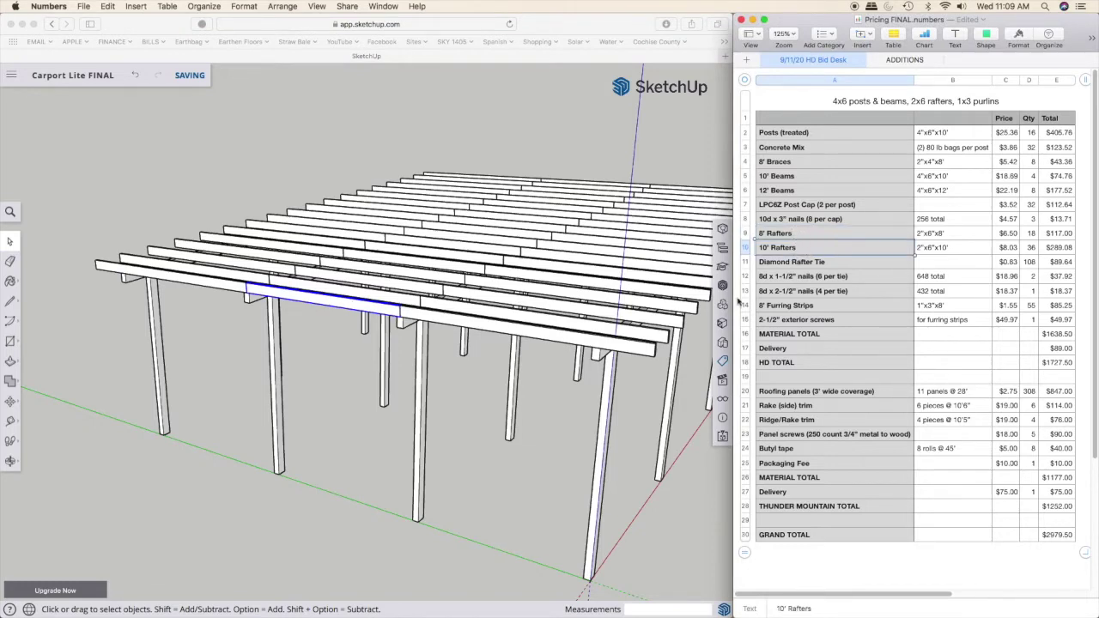
{"action": "key", "text": "super+Tab"}
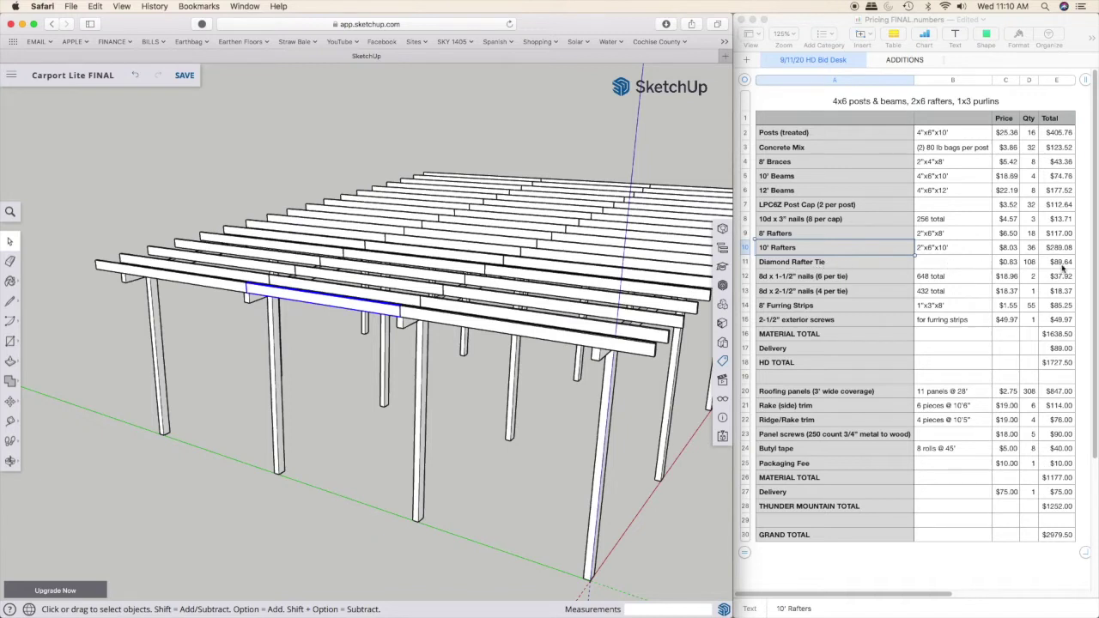
Step: Review the Diamond Rafter Tie and both 8d nail rows in Numbers, and return to SketchUp with the rafter deselected
{"action": "left_click", "coordinate": [1030, 268]}
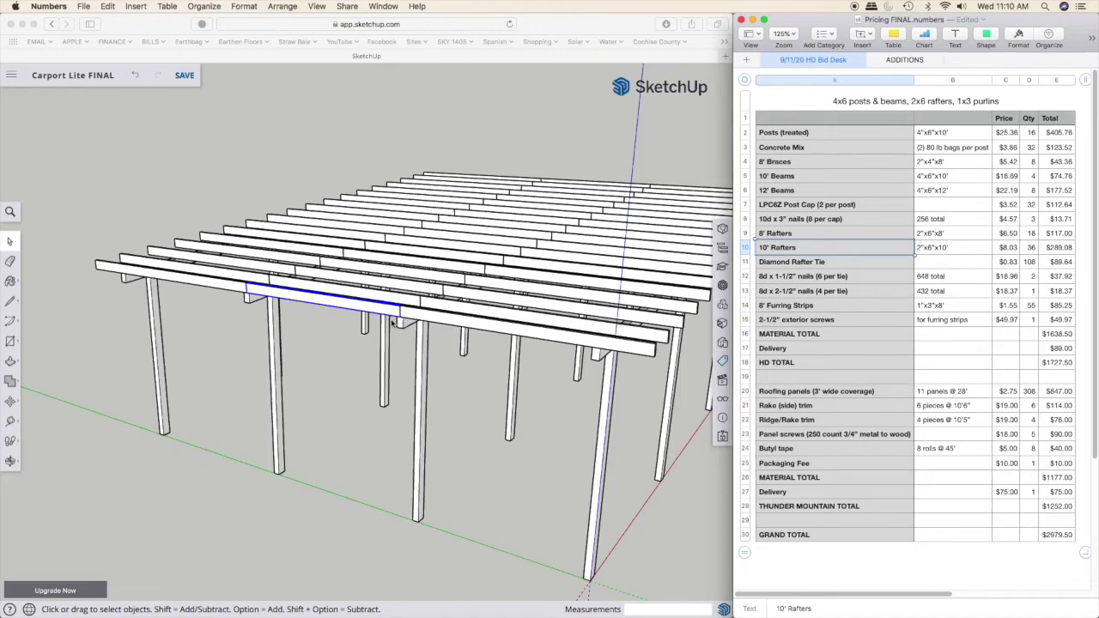
{"action": "left_click", "coordinate": [804, 265]}
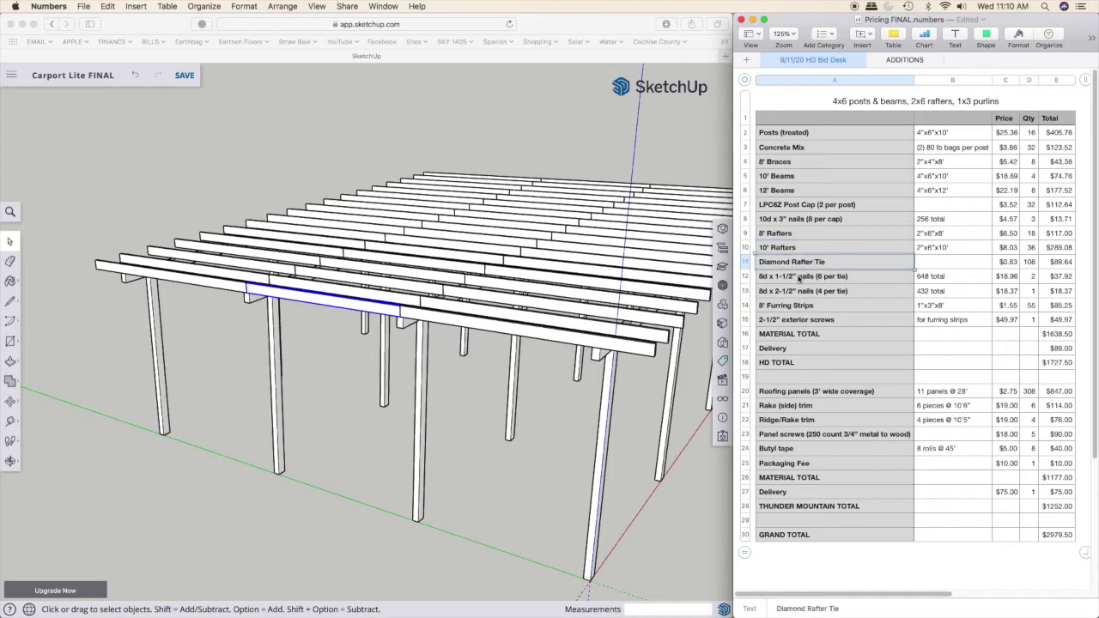
{"action": "left_click", "coordinate": [799, 276]}
{"action": "left_click", "coordinate": [796, 292]}
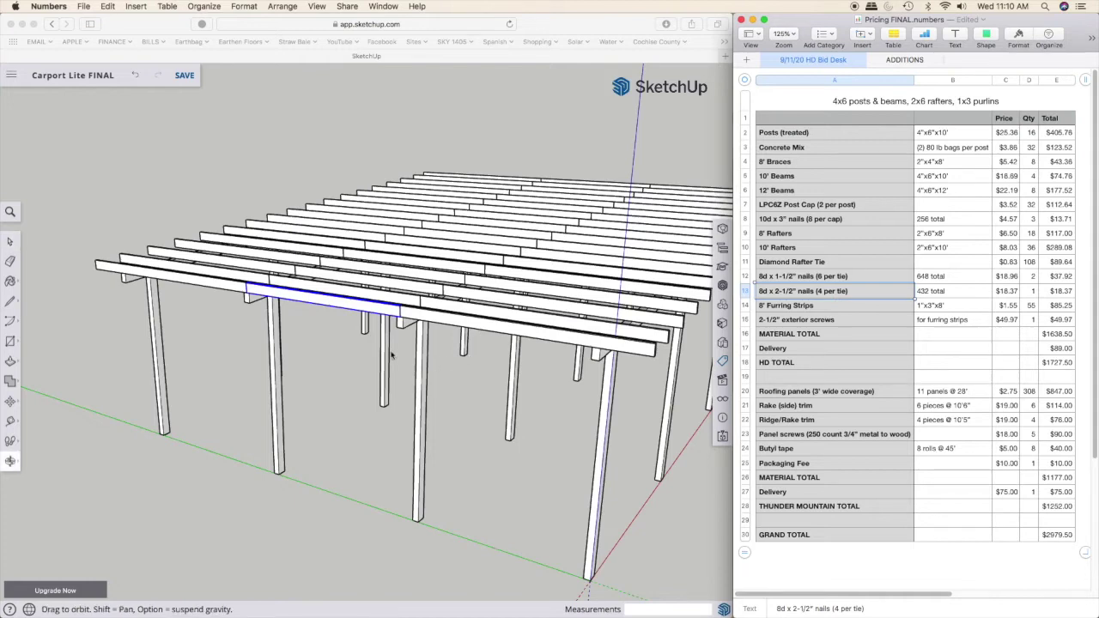
{"action": "left_click", "coordinate": [437, 362]}
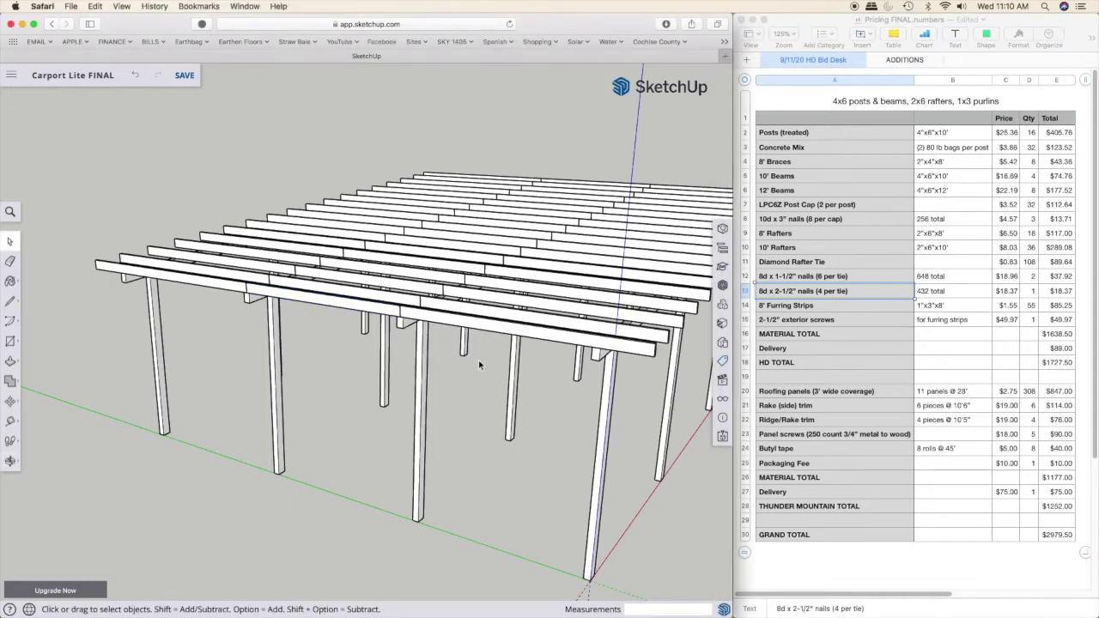
Step: Turn on the visibility of the Furring tag and return to the full view of the carport frame
{"action": "middle_click_drag", "start_coordinate": [478, 360], "coordinate": [284, 337]}
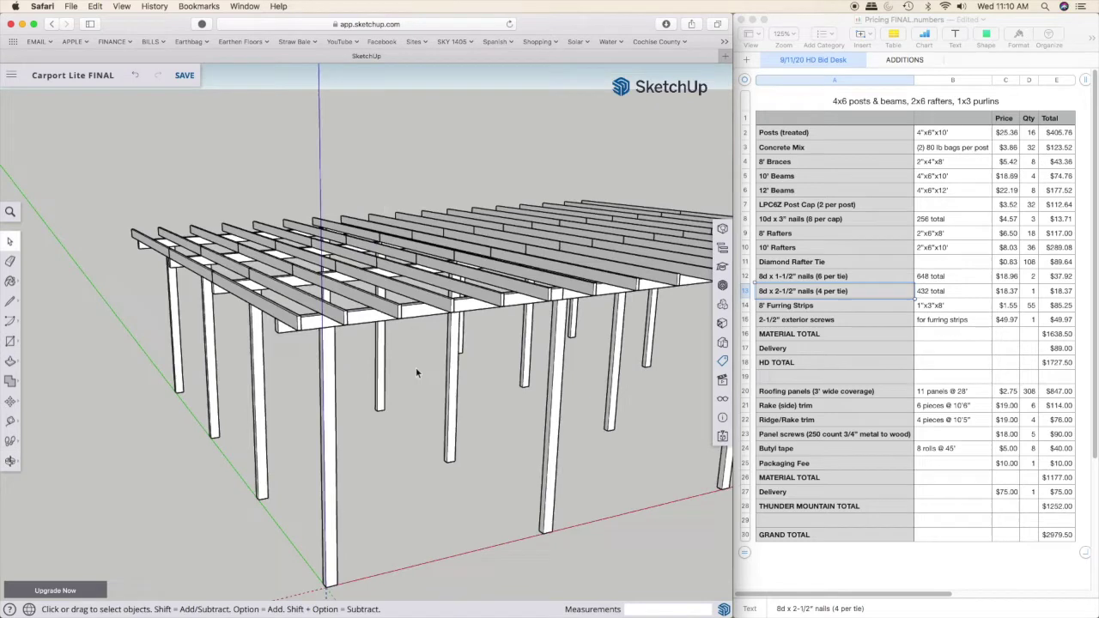
{"action": "mouse_move", "coordinate": [416, 373]}
{"action": "middle_mouse_down"}
{"action": "mouse_move", "coordinate": [290, 350]}
{"action": "mouse_move", "coordinate": [341, 343]}
{"action": "middle_mouse_up"}
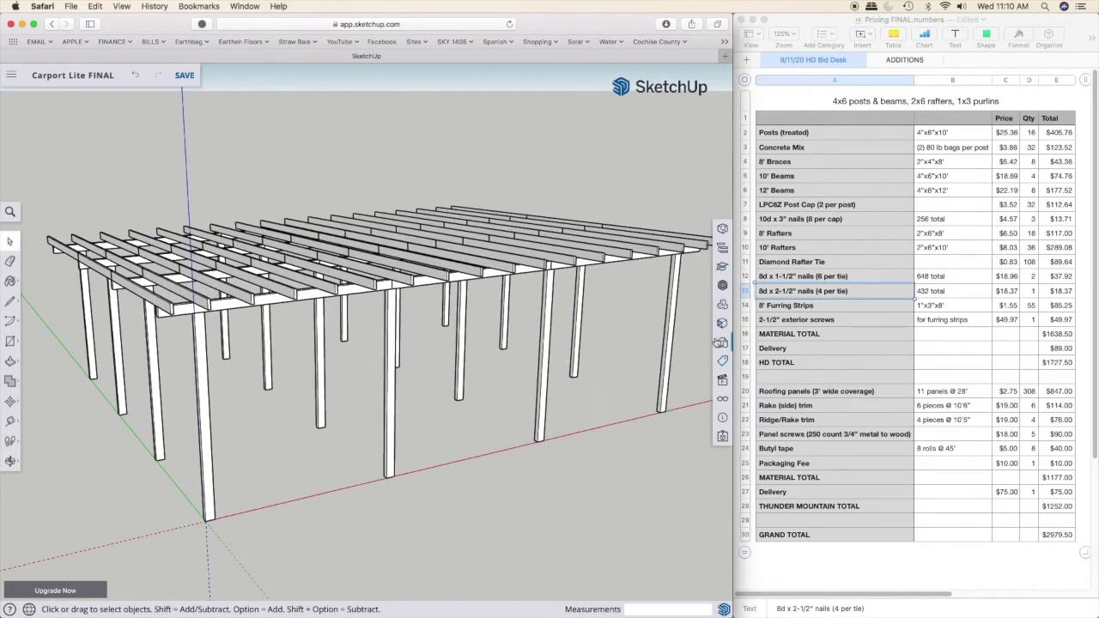
{"action": "left_click", "coordinate": [724, 364]}
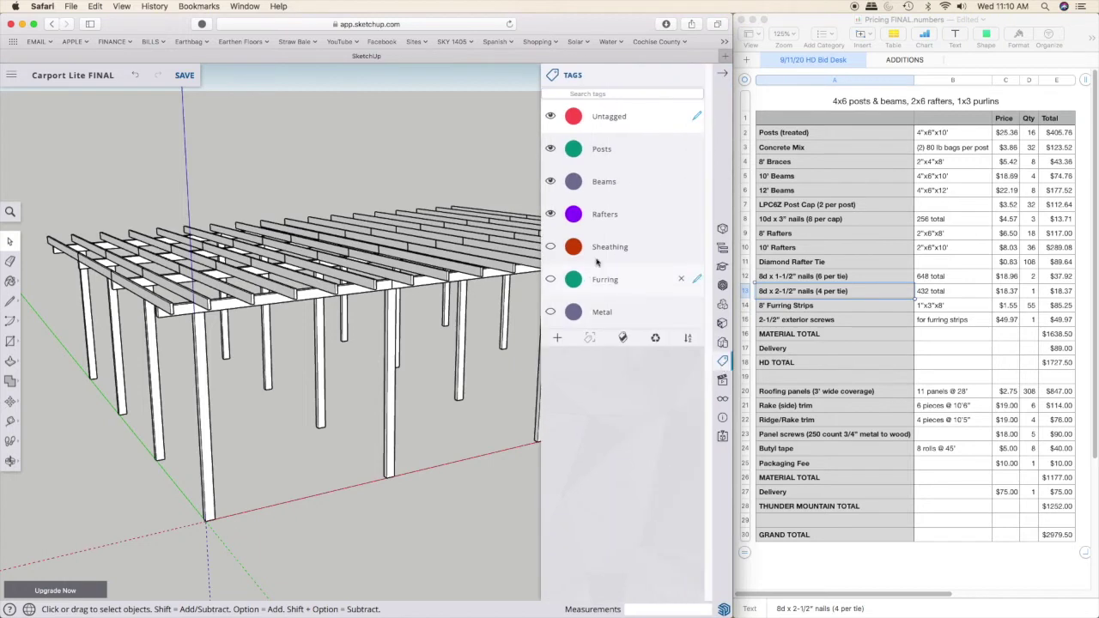
{"action": "left_click", "coordinate": [550, 281]}
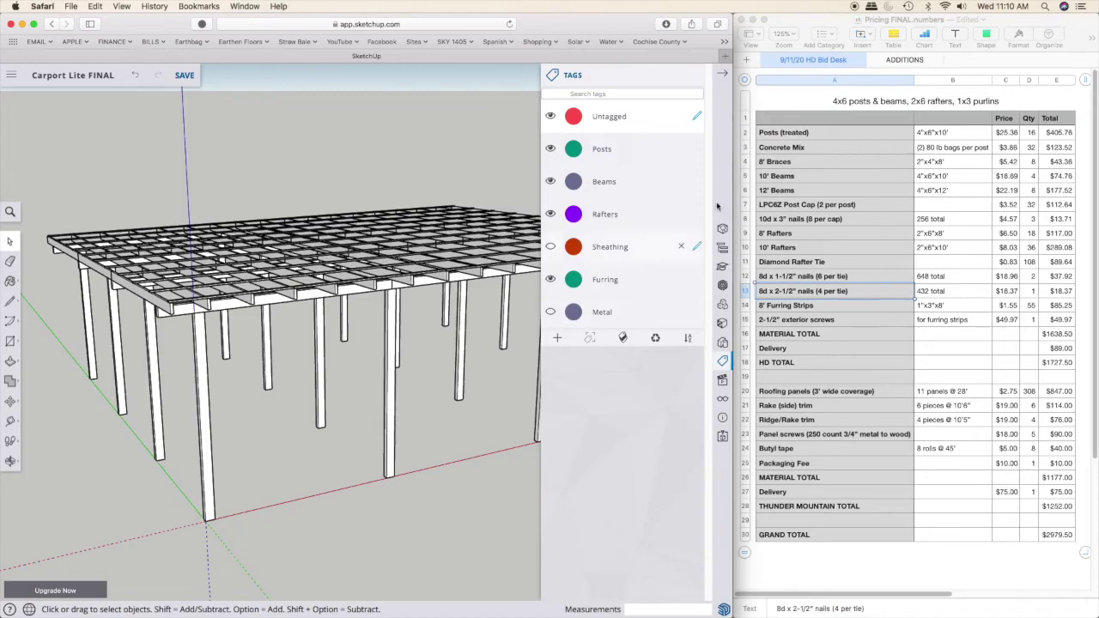
{"action": "left_click", "coordinate": [724, 76]}
Step: Examine how the furring strips lie across the rafter ends at the front corner and along the front edge
{"action": "middle_click_drag", "start_coordinate": [447, 398], "coordinate": [482, 451]}
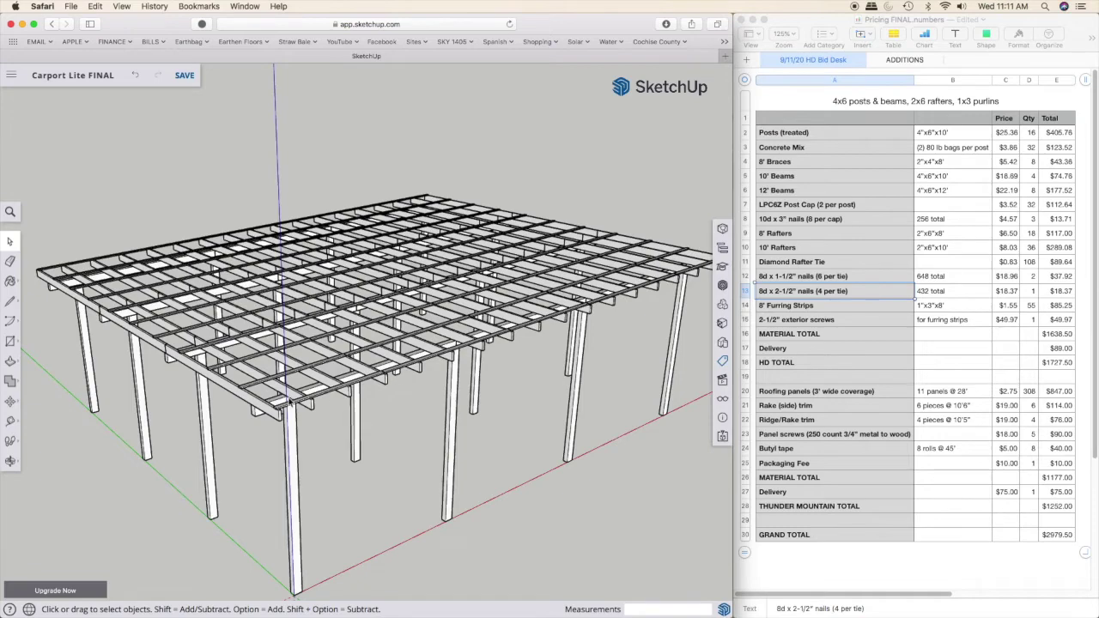
{"action": "scroll", "coordinate": [290, 404], "scroll_direction": "up", "scroll_amount": 5}
{"action": "scroll", "coordinate": [284, 418], "scroll_direction": "up", "scroll_amount": 2}
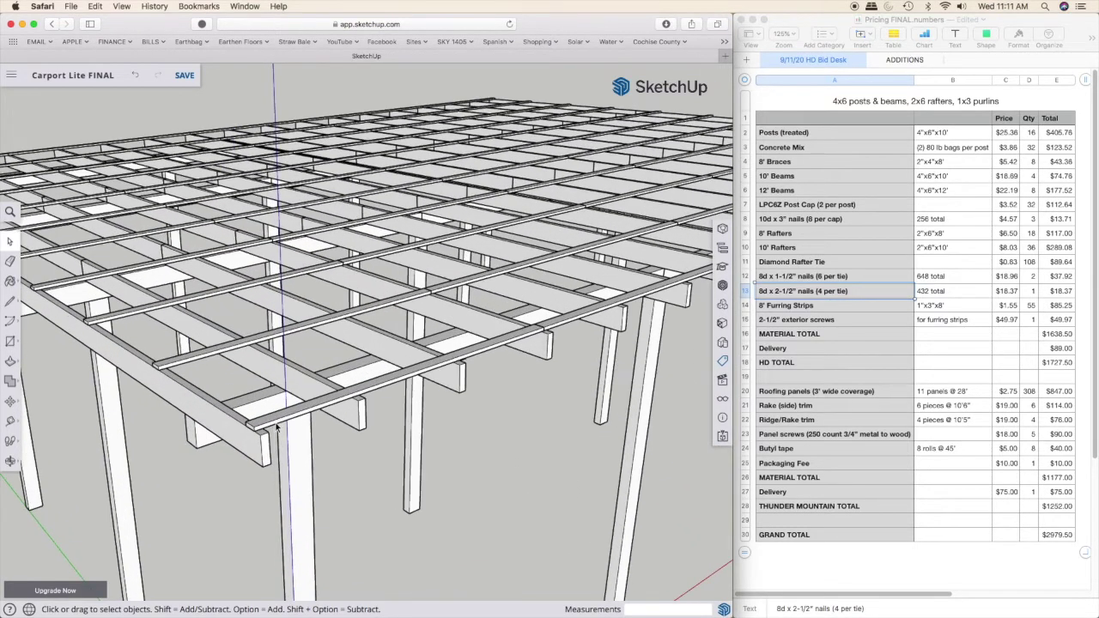
{"action": "scroll", "coordinate": [271, 425], "scroll_direction": "up", "scroll_amount": 3}
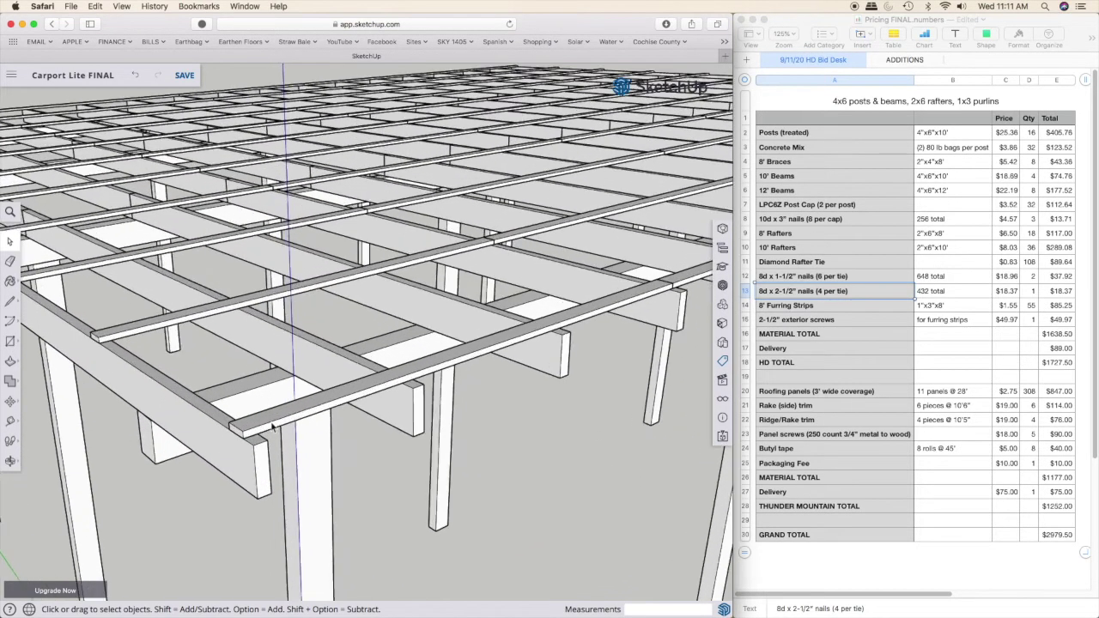
{"action": "scroll", "coordinate": [272, 425], "scroll_direction": "down", "scroll_amount": 3}
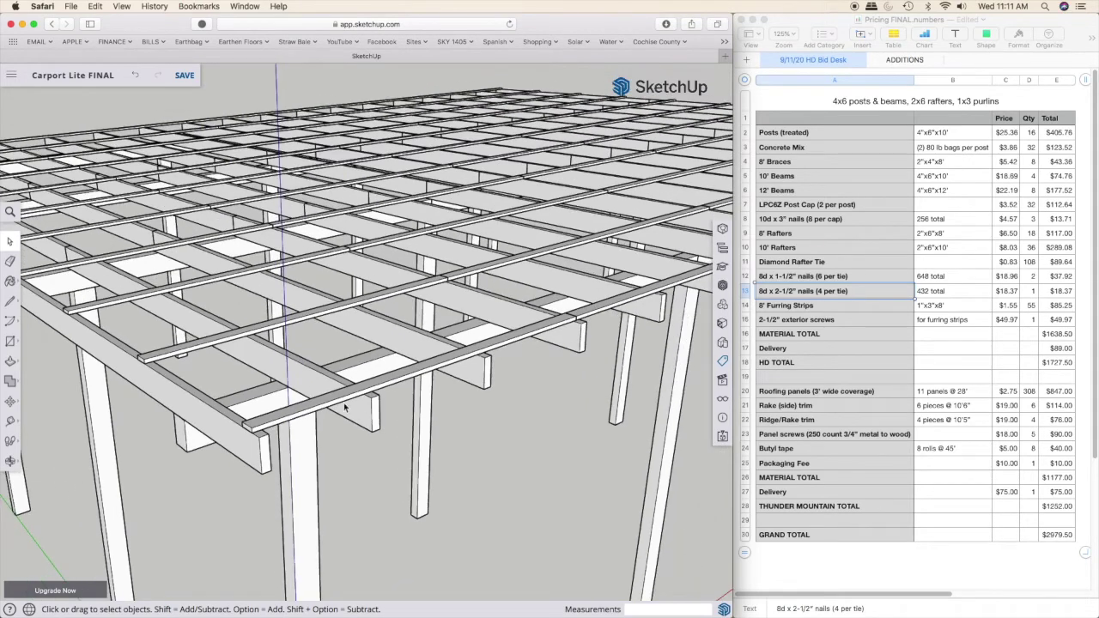
{"action": "middle_click_drag", "start_coordinate": [345, 406], "coordinate": [123, 397]}
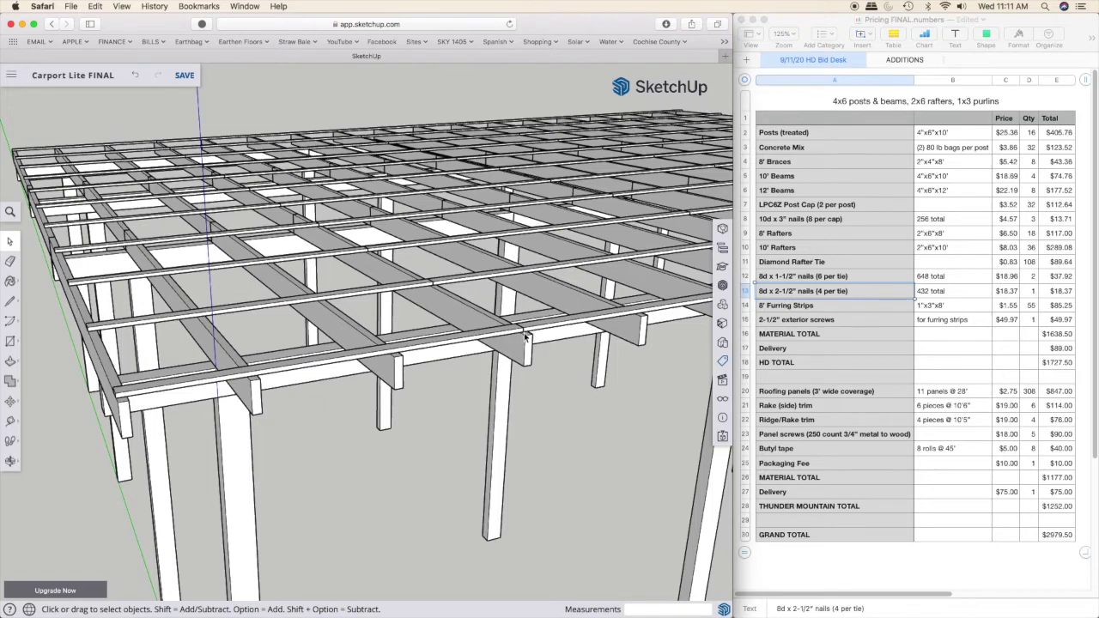
{"action": "middle_click_drag", "start_coordinate": [530, 338], "coordinate": [379, 356]}
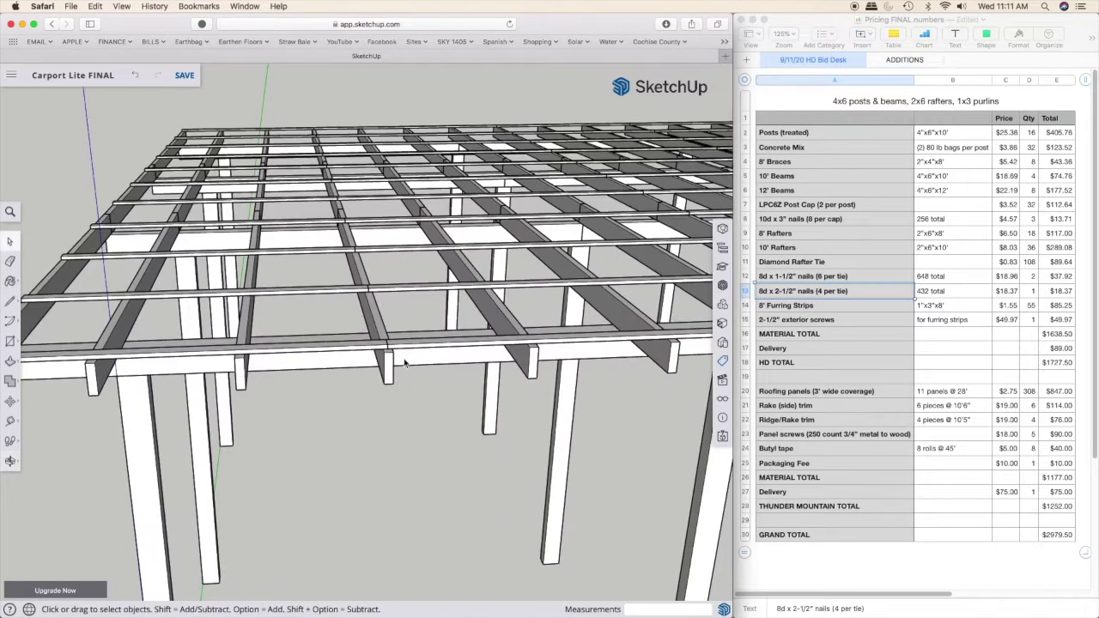
{"action": "scroll", "coordinate": [423, 385], "scroll_direction": "down", "scroll_amount": 5}
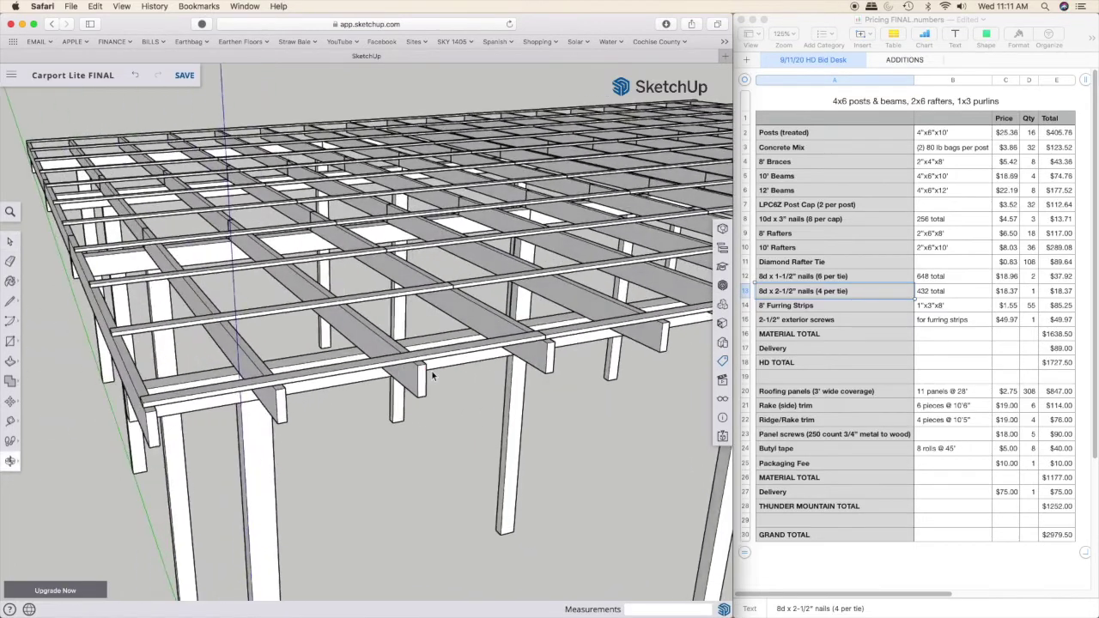
{"action": "mouse_move", "coordinate": [423, 385]}
{"action": "middle_mouse_down"}
{"action": "mouse_move", "coordinate": [378, 399]}
{"action": "mouse_move", "coordinate": [316, 376]}
{"action": "mouse_move", "coordinate": [284, 409]}
{"action": "middle_mouse_up"}
{"action": "scroll", "coordinate": [370, 402], "scroll_direction": "down", "scroll_amount": 2}
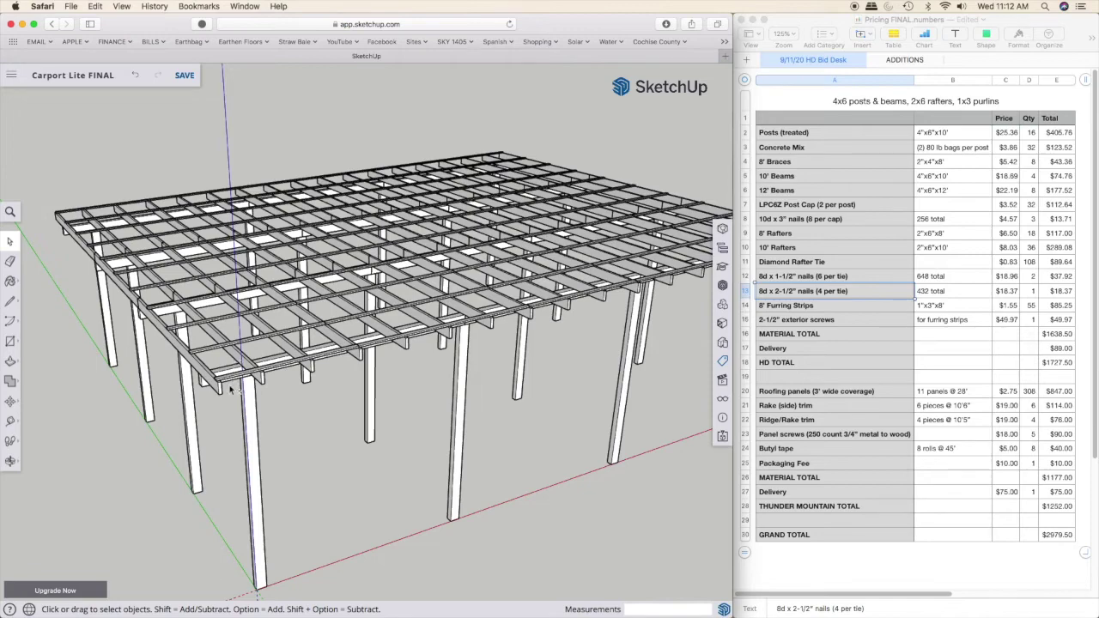
Step: Inspect where the first furring strips cross the rafters at the front corner, and view the whole frame again
{"action": "scroll", "coordinate": [230, 388], "scroll_direction": "up", "scroll_amount": 5}
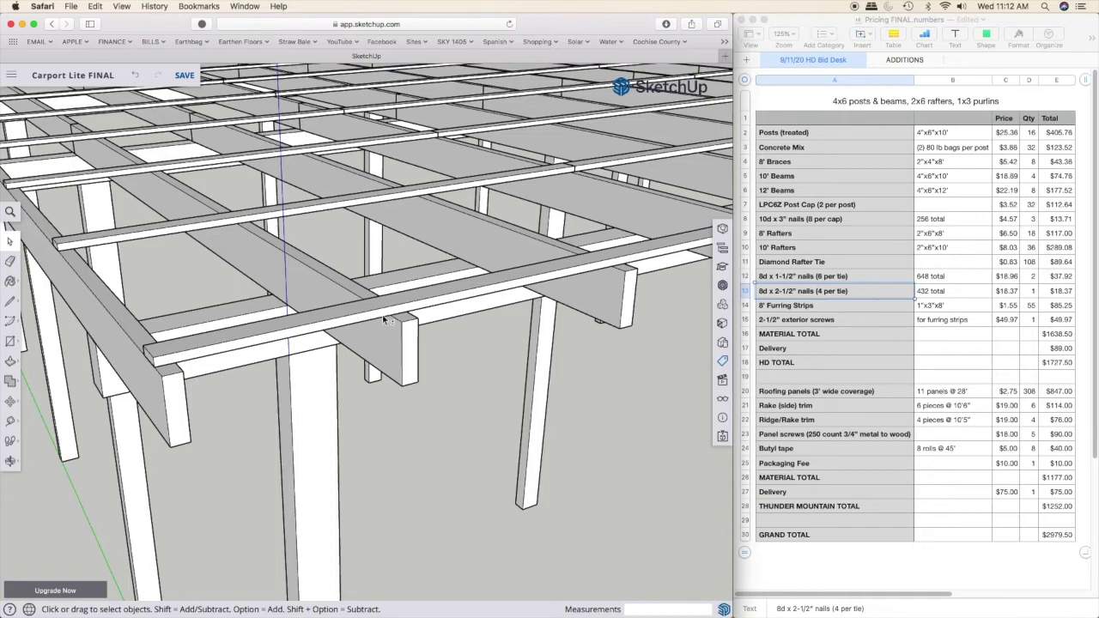
{"action": "scroll", "coordinate": [507, 298], "scroll_direction": "down", "scroll_amount": 2}
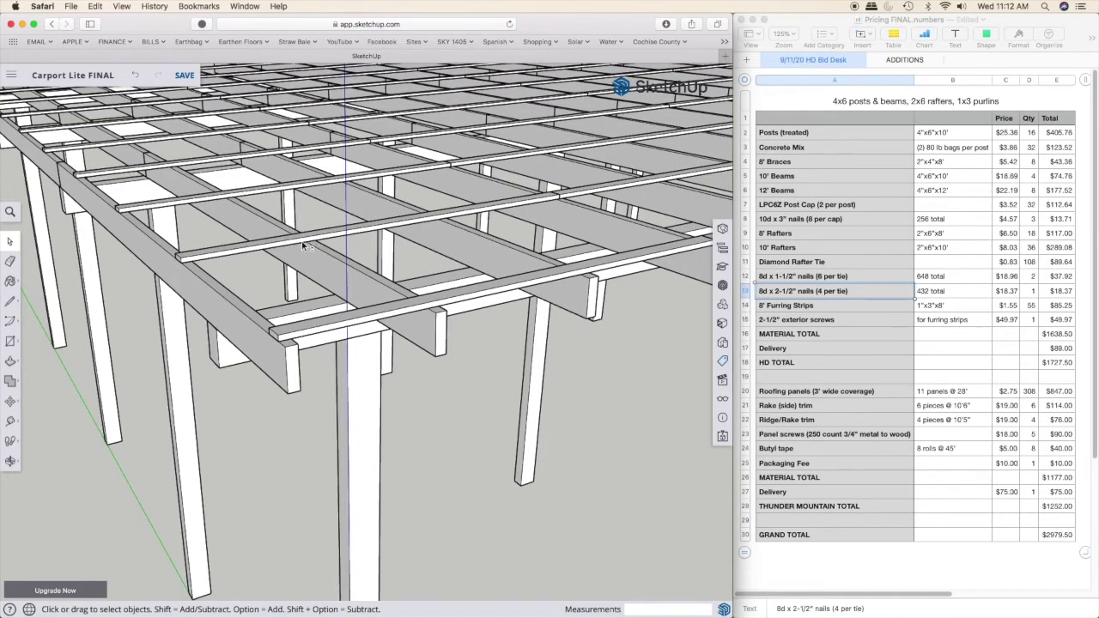
{"action": "scroll", "coordinate": [303, 245], "scroll_direction": "down", "scroll_amount": 3}
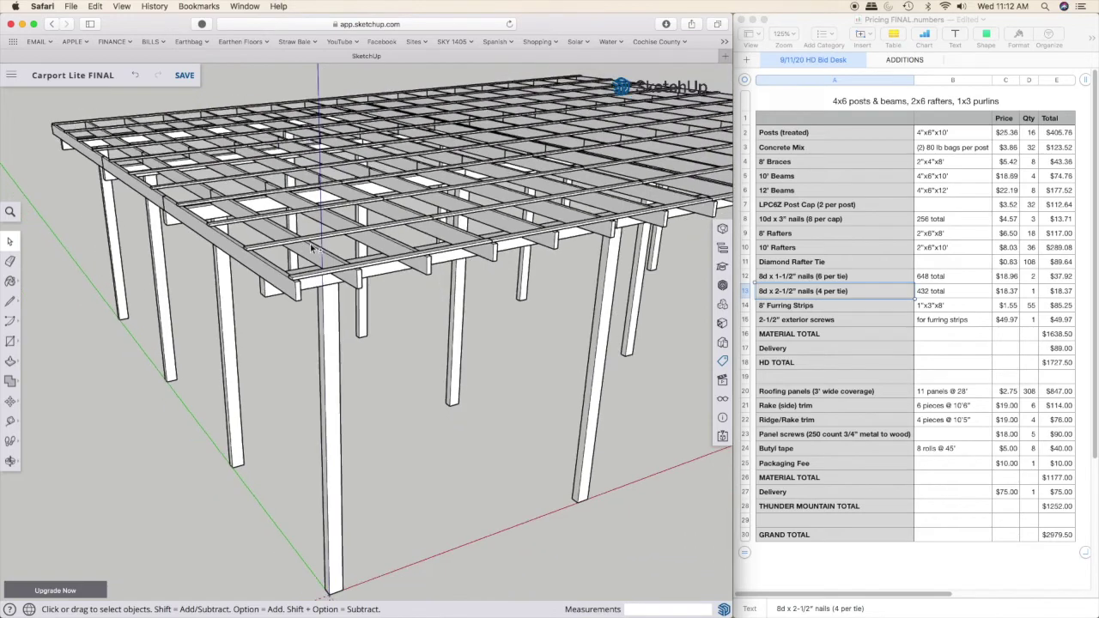
{"action": "mouse_move", "coordinate": [304, 246]}
{"action": "middle_mouse_down"}
{"action": "mouse_move", "coordinate": [277, 307]}
{"action": "mouse_move", "coordinate": [244, 322]}
{"action": "middle_mouse_up"}
{"action": "scroll", "coordinate": [276, 307], "scroll_direction": "down", "scroll_amount": 3}
{"action": "scroll", "coordinate": [246, 322], "scroll_direction": "down", "scroll_amount": 2}
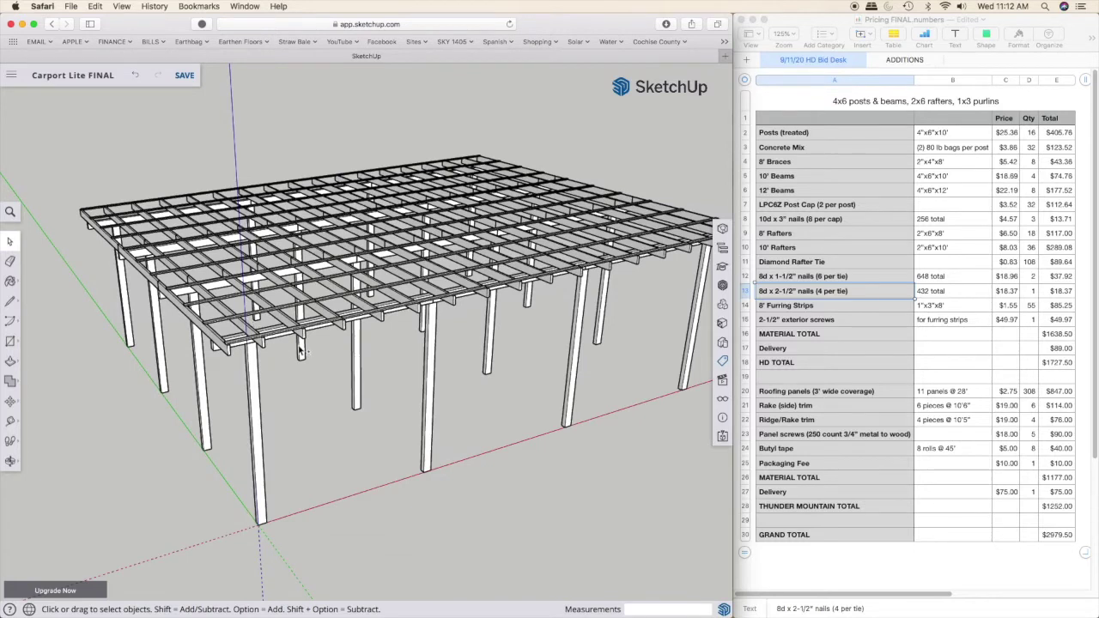
Step: Check the 8' Furring Strips row in the Numbers pricing sheet and return to SketchUp to view the strips from the corner
{"action": "left_click", "coordinate": [820, 319]}
{"action": "left_click", "coordinate": [831, 308]}
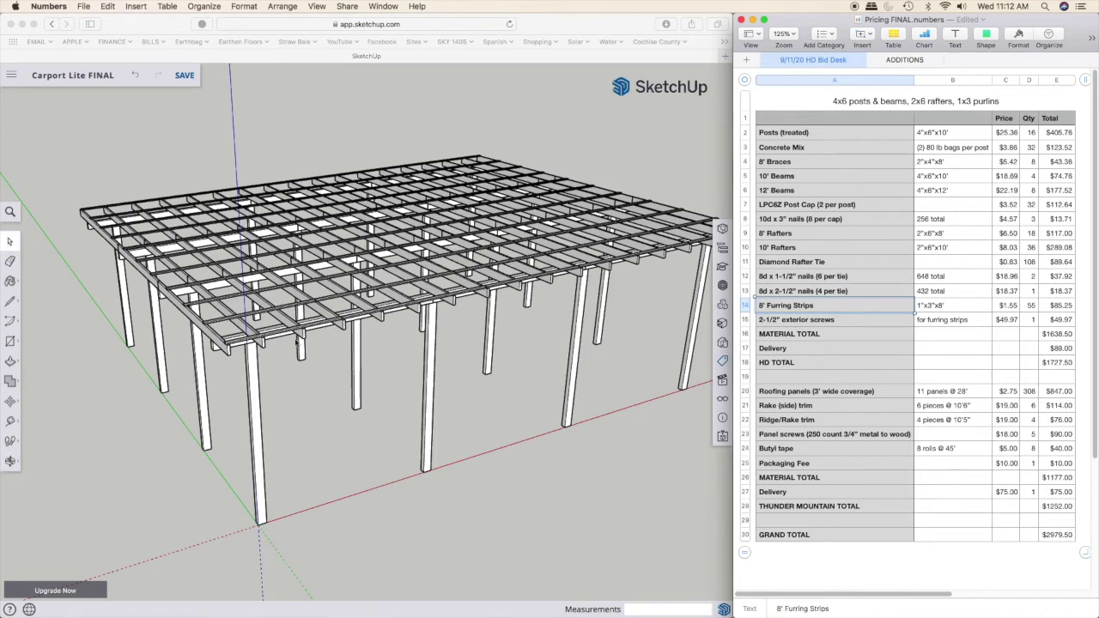
{"action": "left_click", "coordinate": [290, 370]}
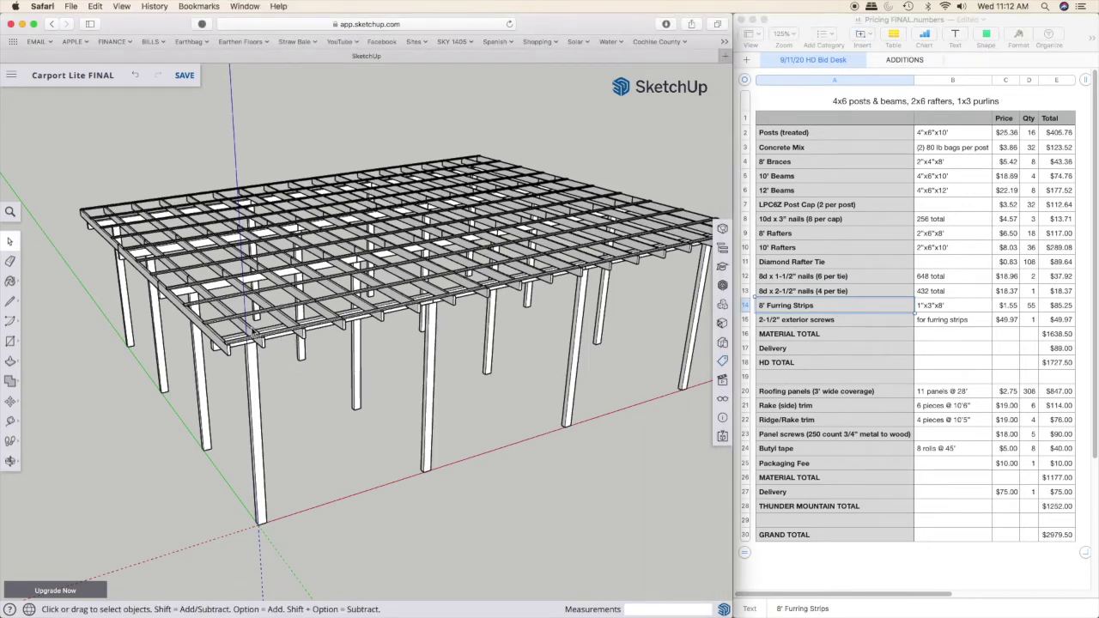
{"action": "middle_click_drag", "start_coordinate": [268, 370], "coordinate": [334, 382]}
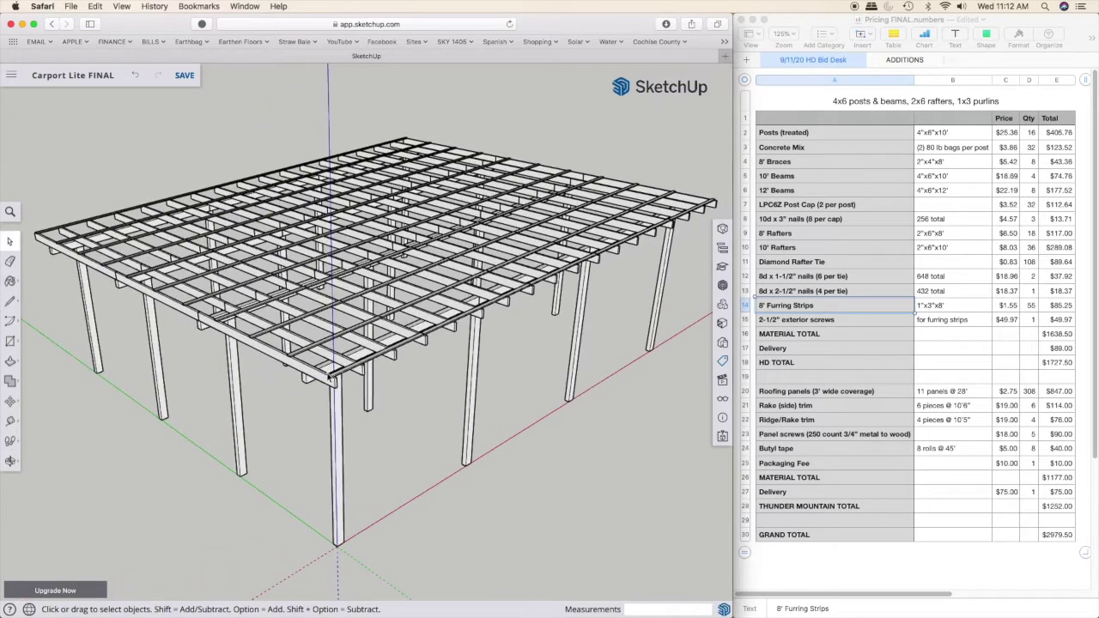
Step: Review the 2-1/2" exterior screws row in Numbers against the furring layout in SketchUp, and end back in the model
{"action": "left_click", "coordinate": [811, 321]}
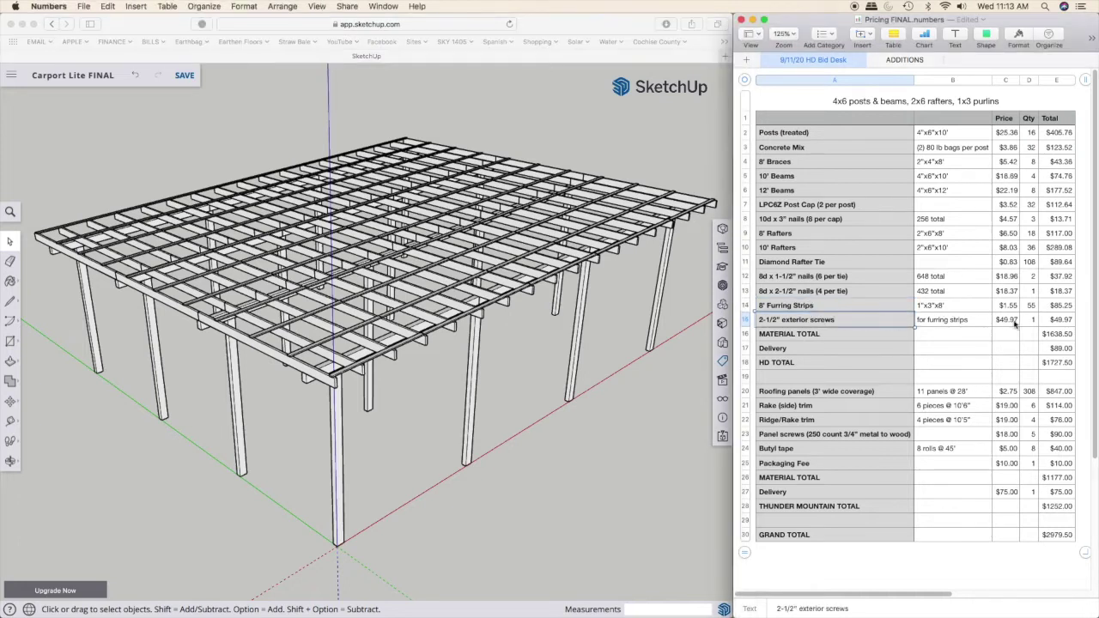
{"action": "left_click", "coordinate": [517, 334]}
{"action": "middle_click_drag", "start_coordinate": [517, 333], "coordinate": [441, 299]}
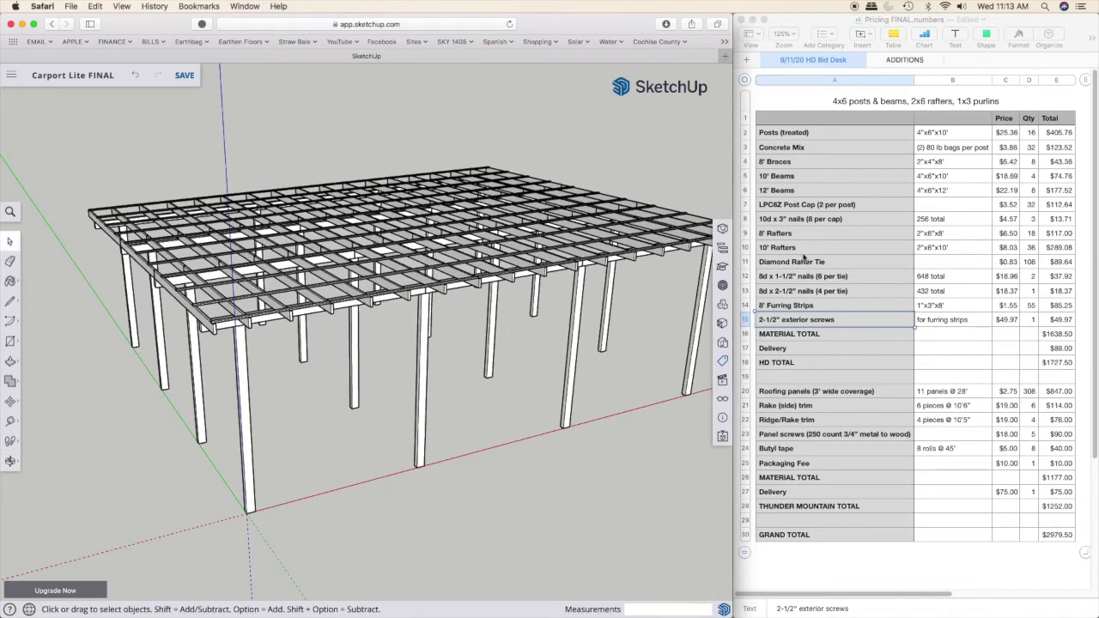
{"action": "left_click", "coordinate": [910, 328]}
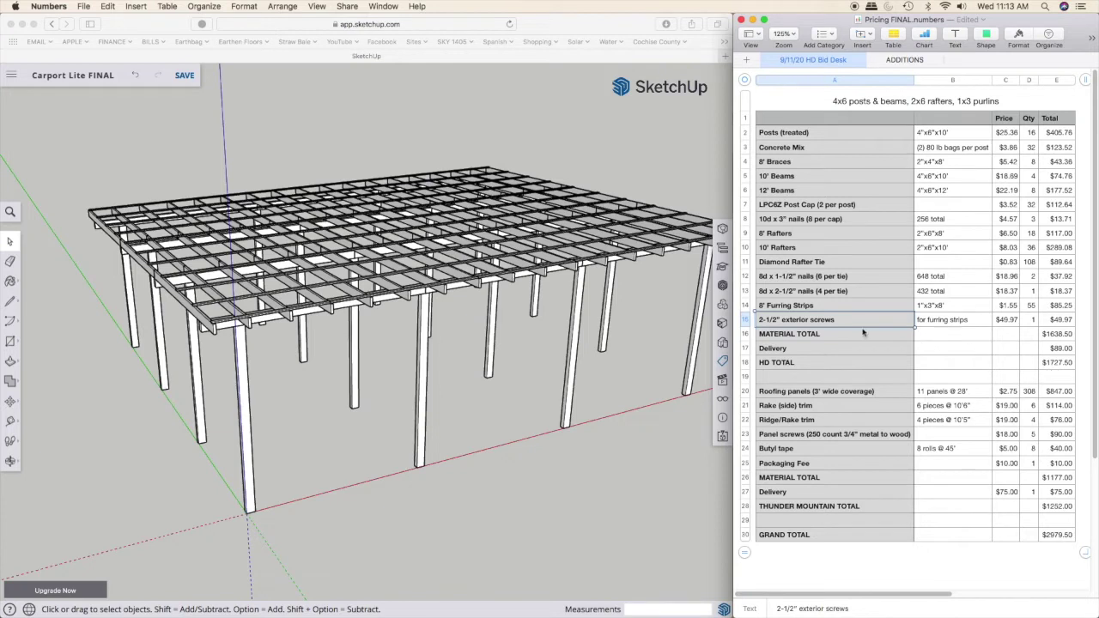
{"action": "left_click", "coordinate": [463, 341]}
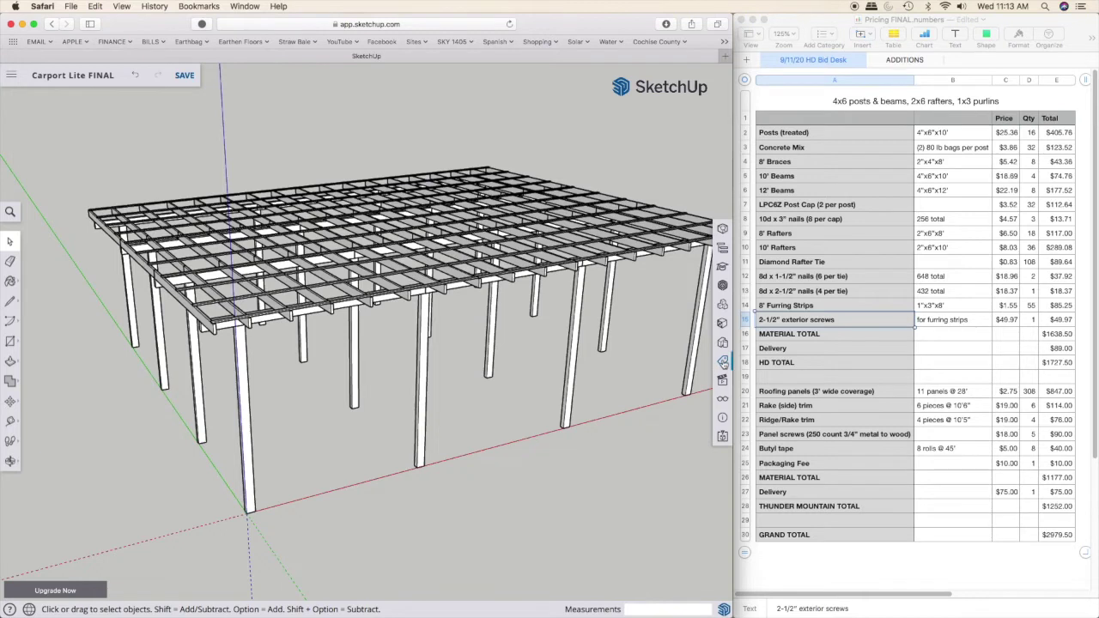
Step: Turn on the visibility of the Metal tag to show the roofing panels on the carport
{"action": "left_click", "coordinate": [722, 360]}
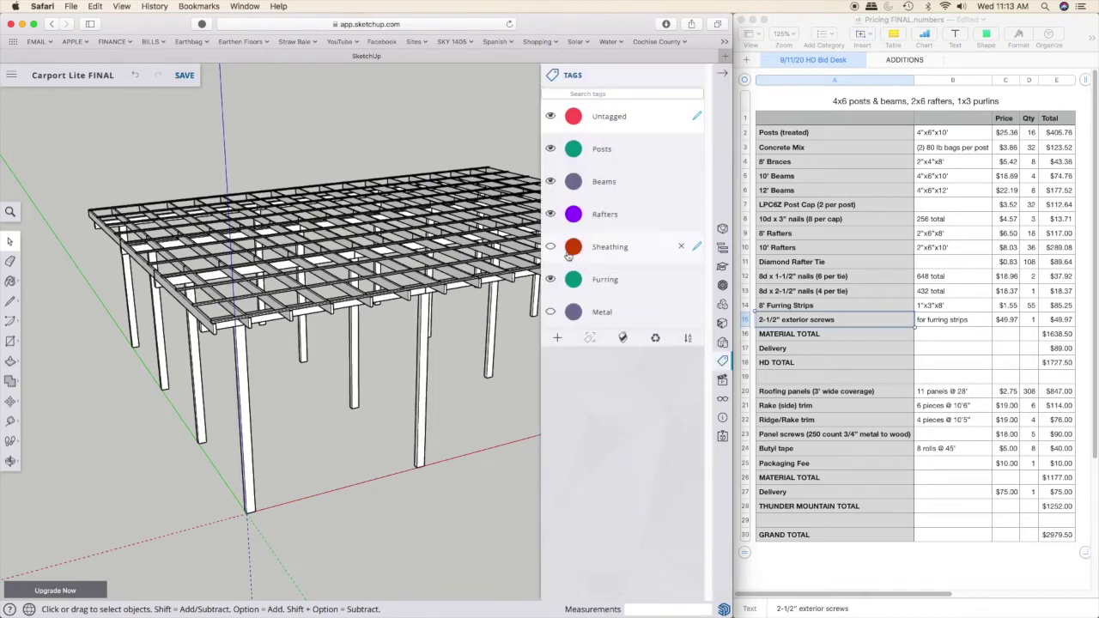
{"action": "left_click", "coordinate": [550, 311]}
{"action": "left_click", "coordinate": [722, 73]}
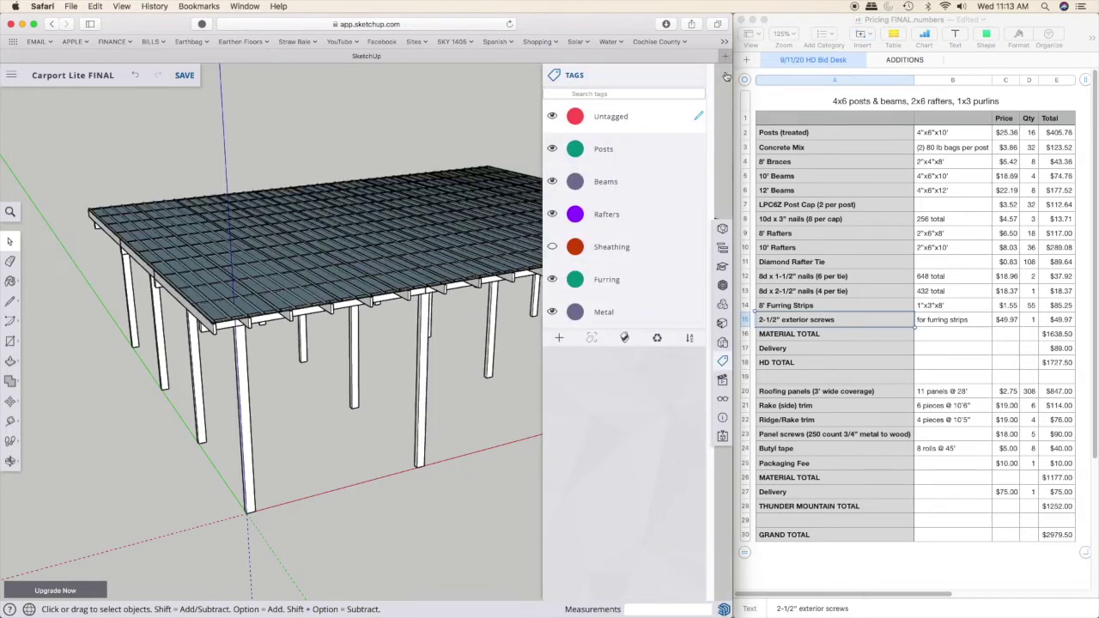
Step: Examine the metal roofing at the front corner and select the outermost roofing panel to identify it
{"action": "middle_click_drag", "start_coordinate": [306, 337], "coordinate": [239, 374]}
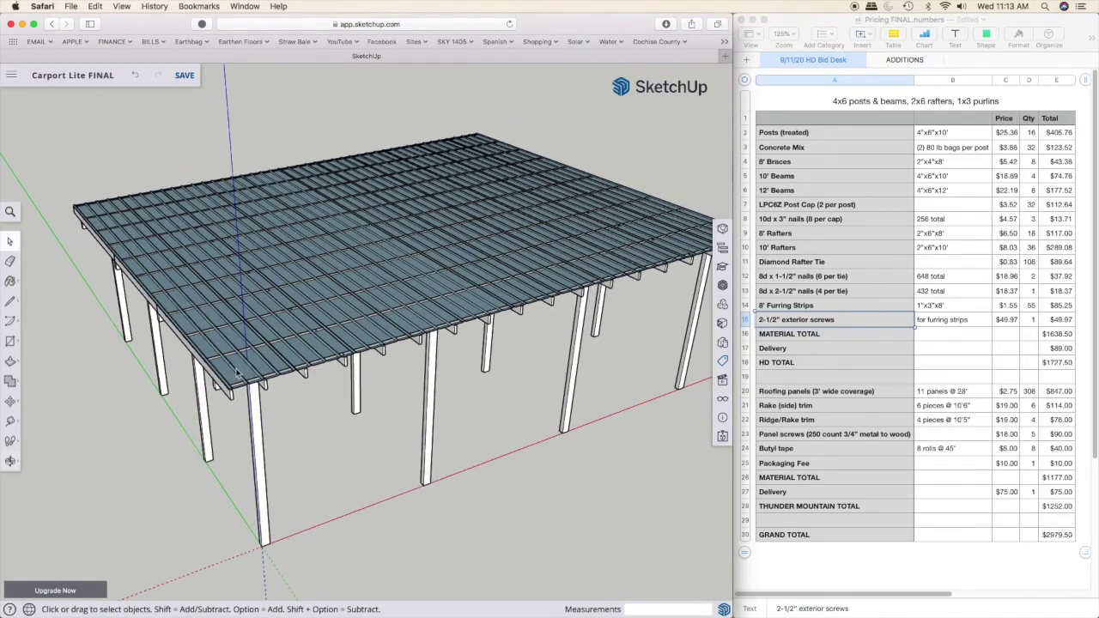
{"action": "scroll", "coordinate": [258, 390], "scroll_direction": "up", "scroll_amount": 2}
{"action": "scroll", "coordinate": [257, 392], "scroll_direction": "up", "scroll_amount": 5}
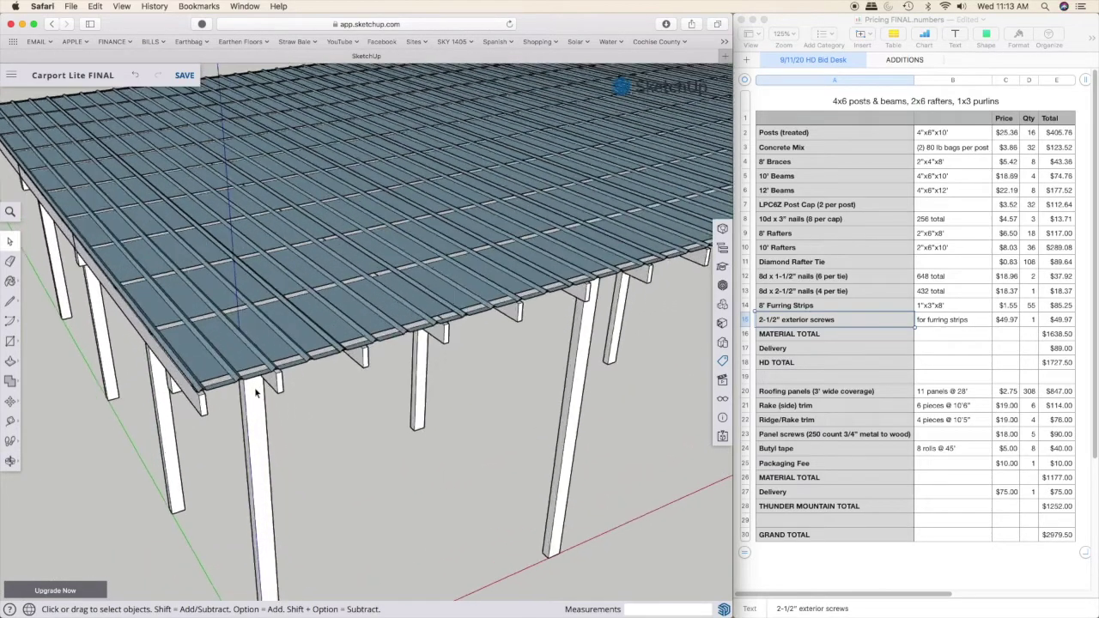
{"action": "middle_click_drag", "start_coordinate": [290, 398], "coordinate": [187, 256]}
{"action": "scroll", "coordinate": [263, 294], "scroll_direction": "down", "scroll_amount": 5}
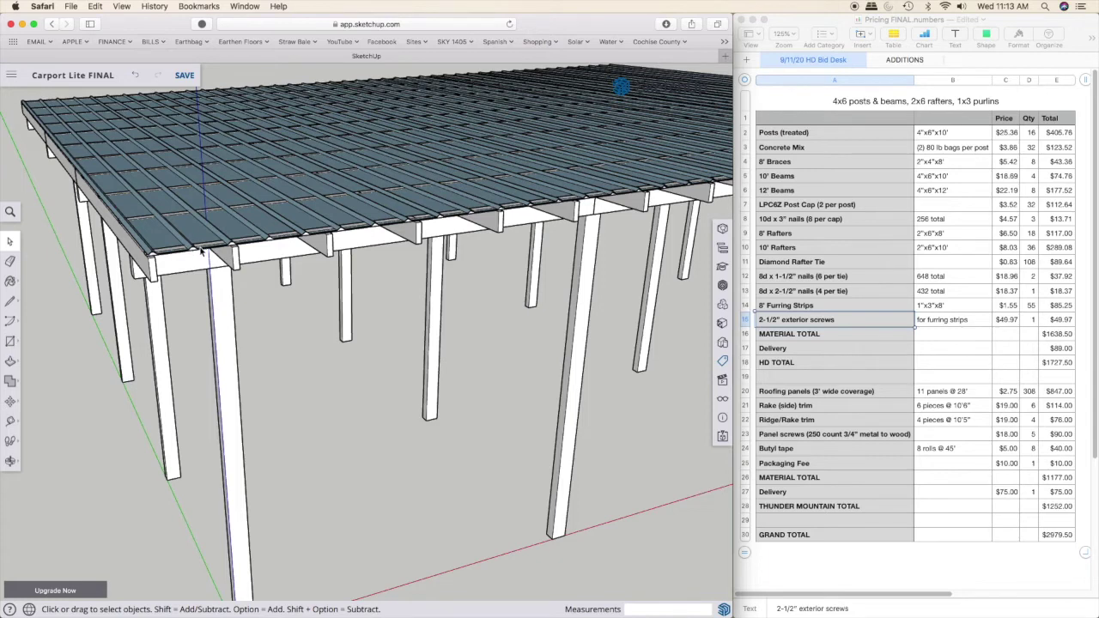
{"action": "scroll", "coordinate": [200, 250], "scroll_direction": "down", "scroll_amount": 2}
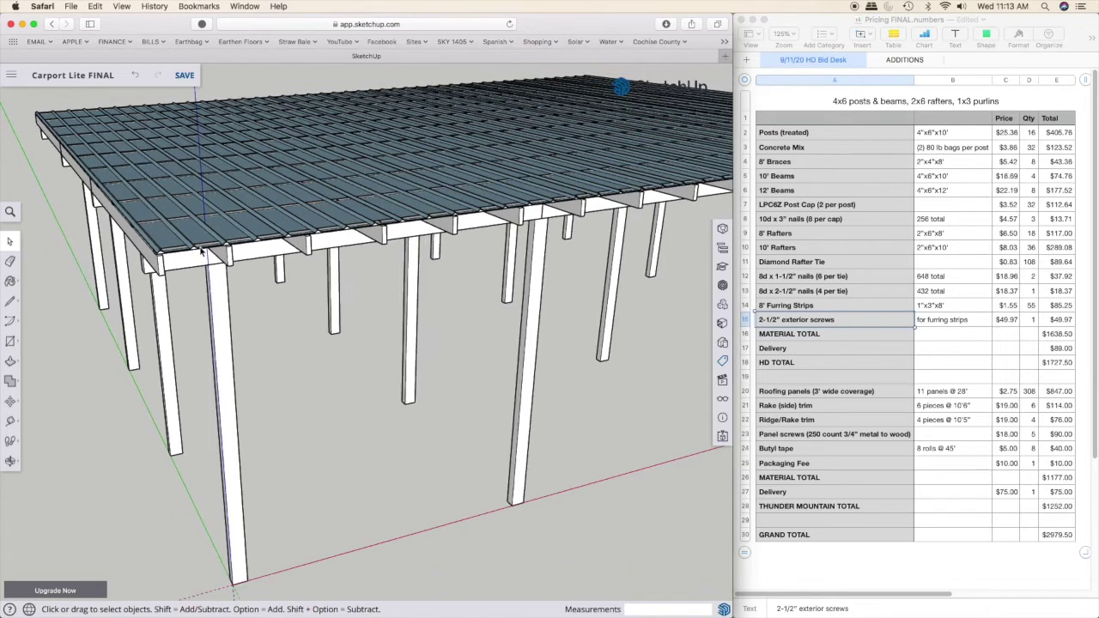
{"action": "scroll", "coordinate": [200, 250], "scroll_direction": "up", "scroll_amount": 2}
{"action": "left_click", "coordinate": [163, 244]}
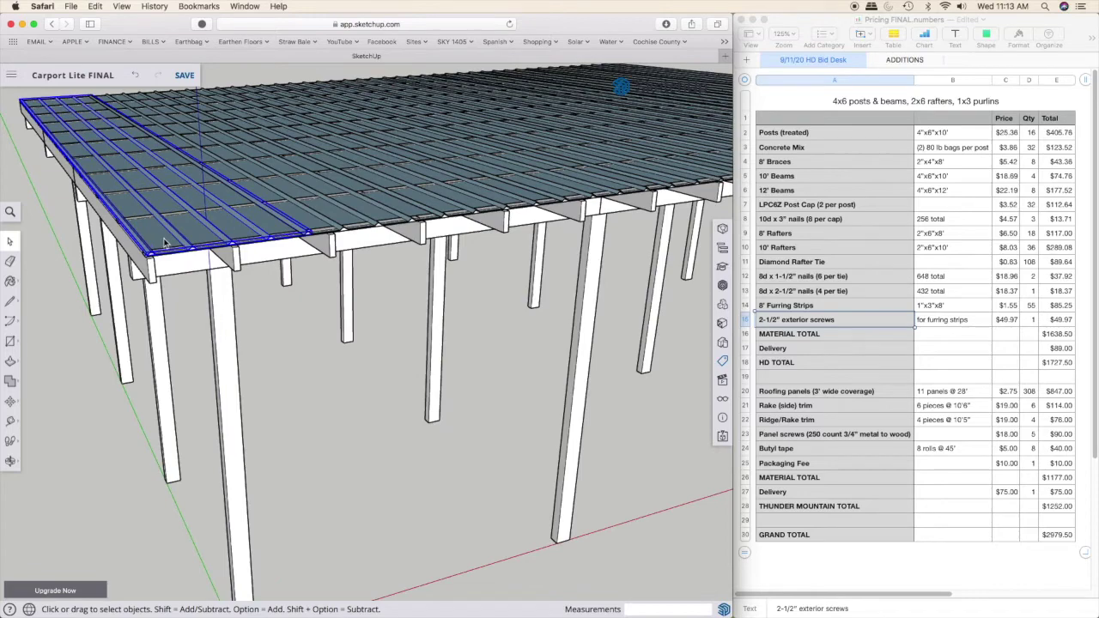
Step: Inspect the seam where the selected roofing panel meets the neighbouring panel at the front edge
{"action": "middle_click_drag", "start_coordinate": [174, 243], "coordinate": [205, 341]}
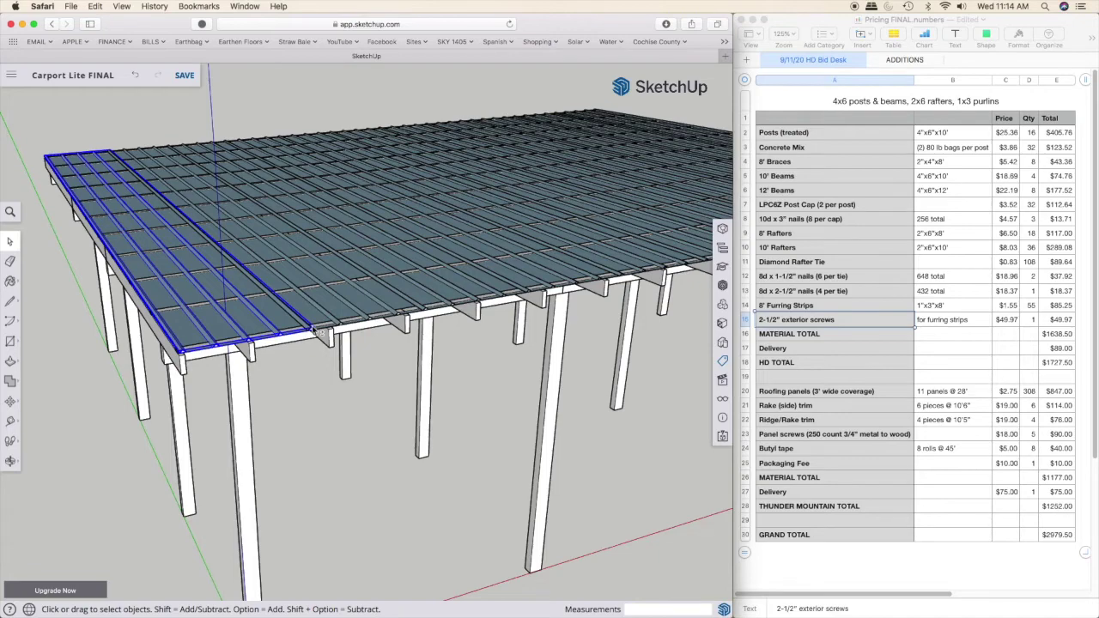
{"action": "scroll", "coordinate": [314, 335], "scroll_direction": "up", "scroll_amount": 3}
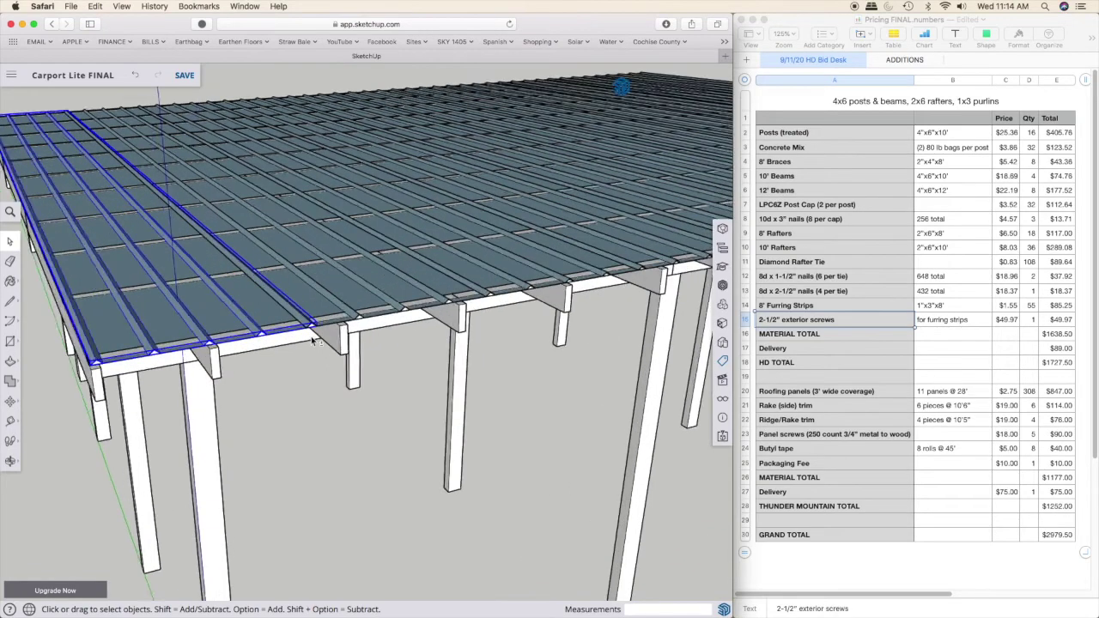
{"action": "scroll", "coordinate": [311, 340], "scroll_direction": "up", "scroll_amount": 2}
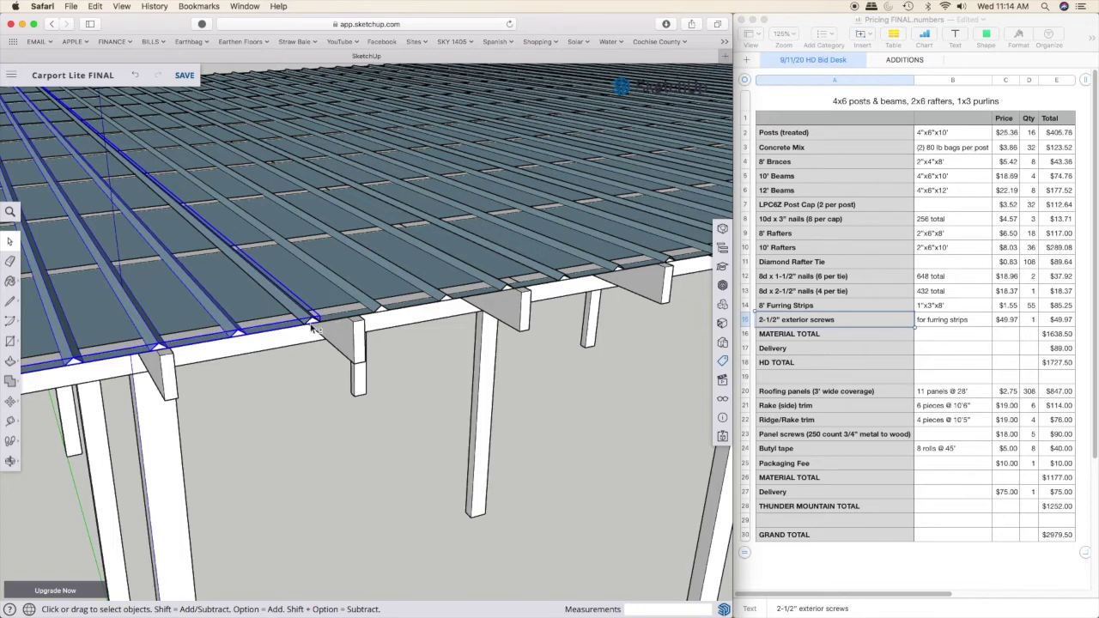
{"action": "scroll", "coordinate": [313, 328], "scroll_direction": "down", "scroll_amount": 6}
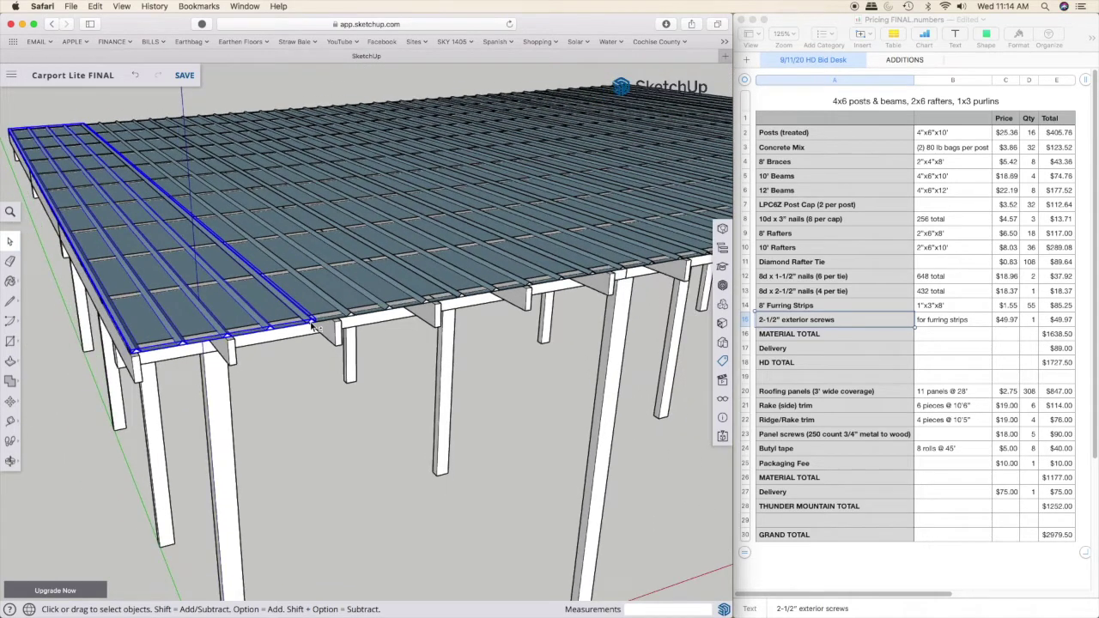
{"action": "scroll", "coordinate": [313, 327], "scroll_direction": "down", "scroll_amount": 2}
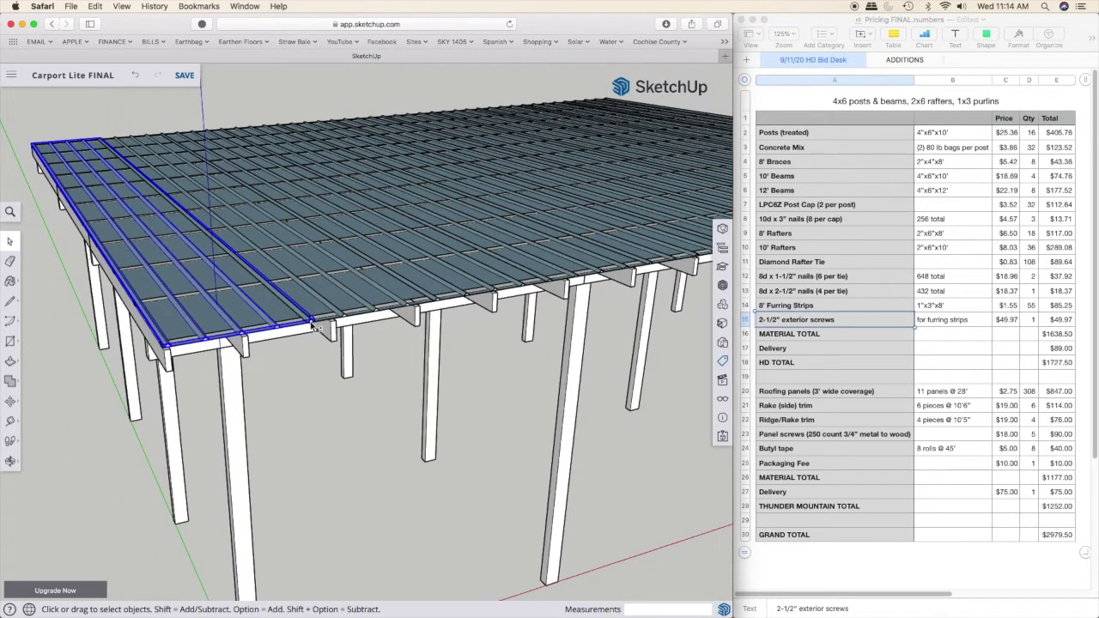
Step: Examine the roofing panel coverage across the whole carport roof, starting from the selected outermost panel
{"action": "scroll", "coordinate": [313, 328], "scroll_direction": "down", "scroll_amount": 2}
{"action": "middle_click_drag", "start_coordinate": [314, 328], "coordinate": [194, 364]}
{"action": "scroll", "coordinate": [262, 339], "scroll_direction": "down", "scroll_amount": 2}
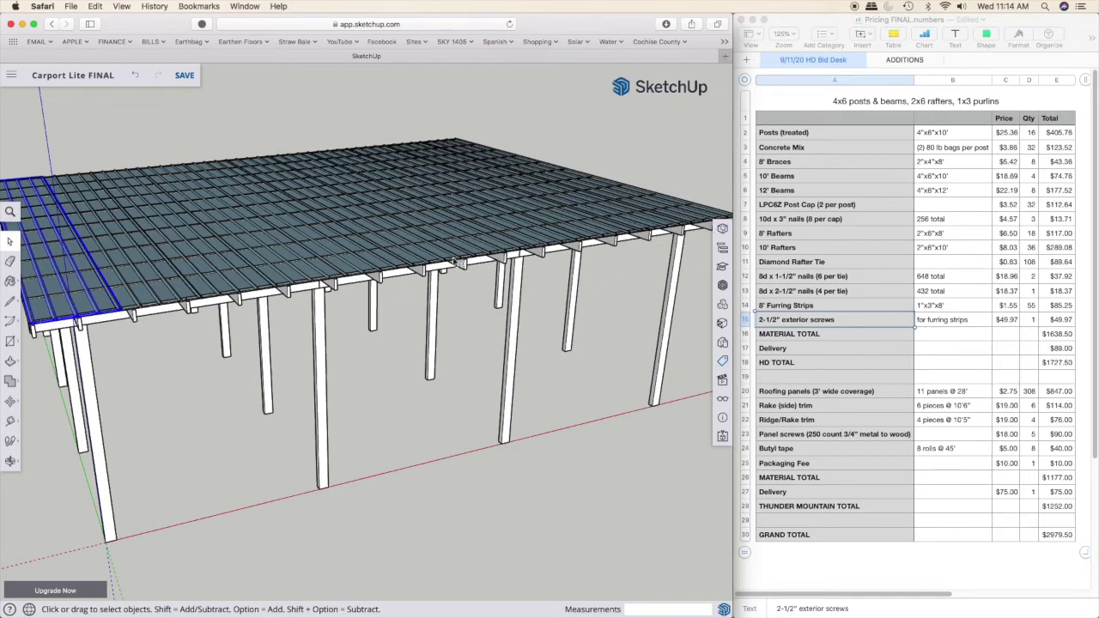
{"action": "middle_click_drag", "start_coordinate": [73, 319], "coordinate": [160, 346]}
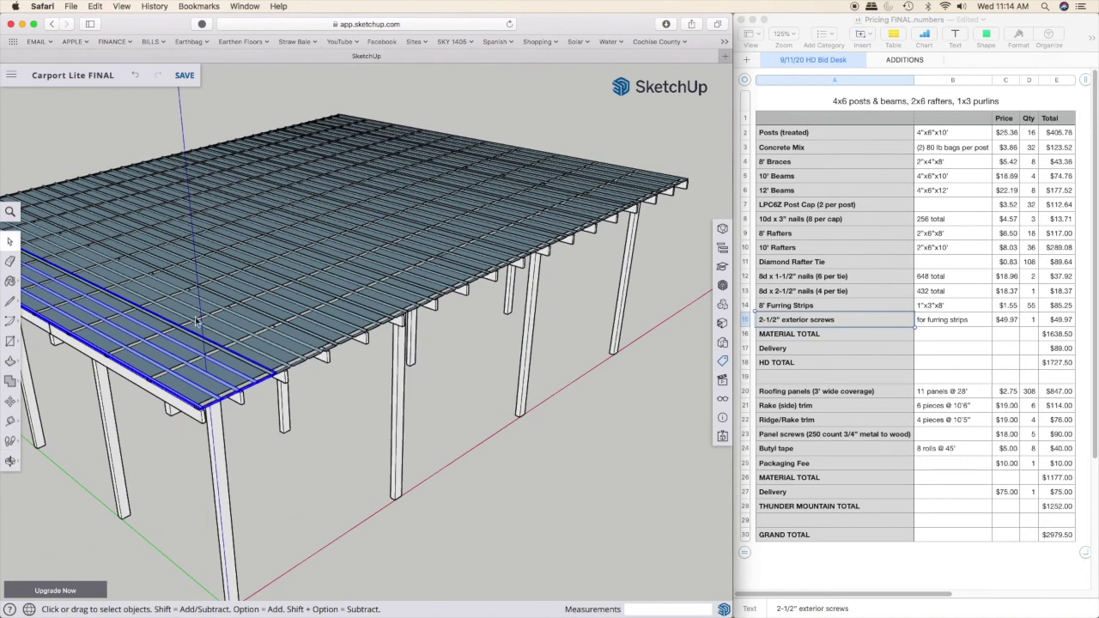
{"action": "middle_click_drag", "start_coordinate": [273, 375], "coordinate": [601, 257]}
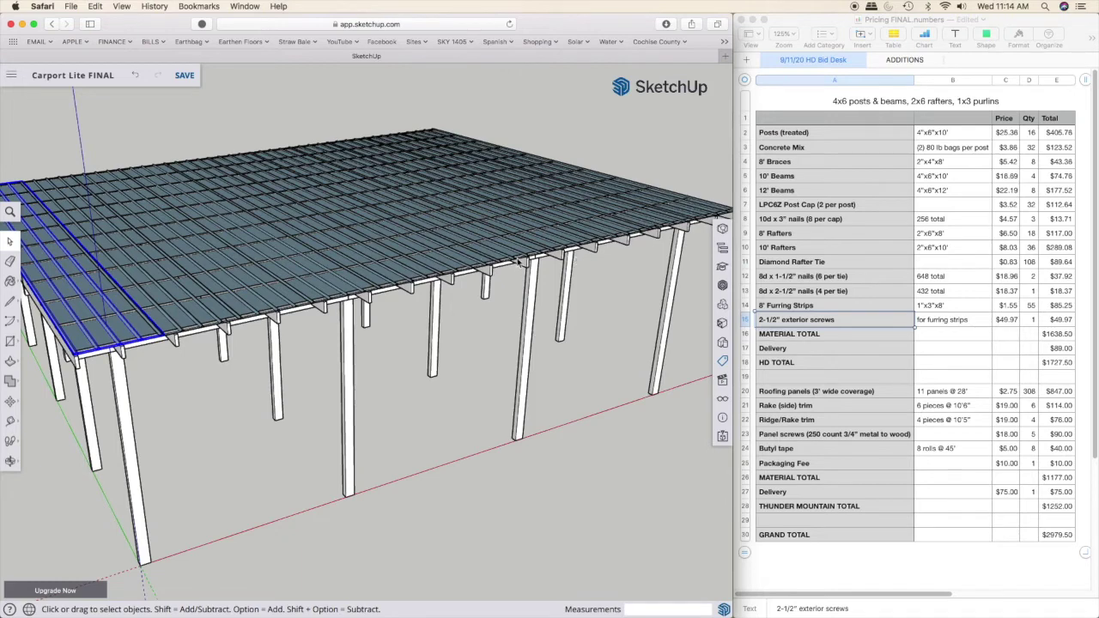
{"action": "scroll", "coordinate": [339, 319], "scroll_direction": "down", "scroll_amount": 2}
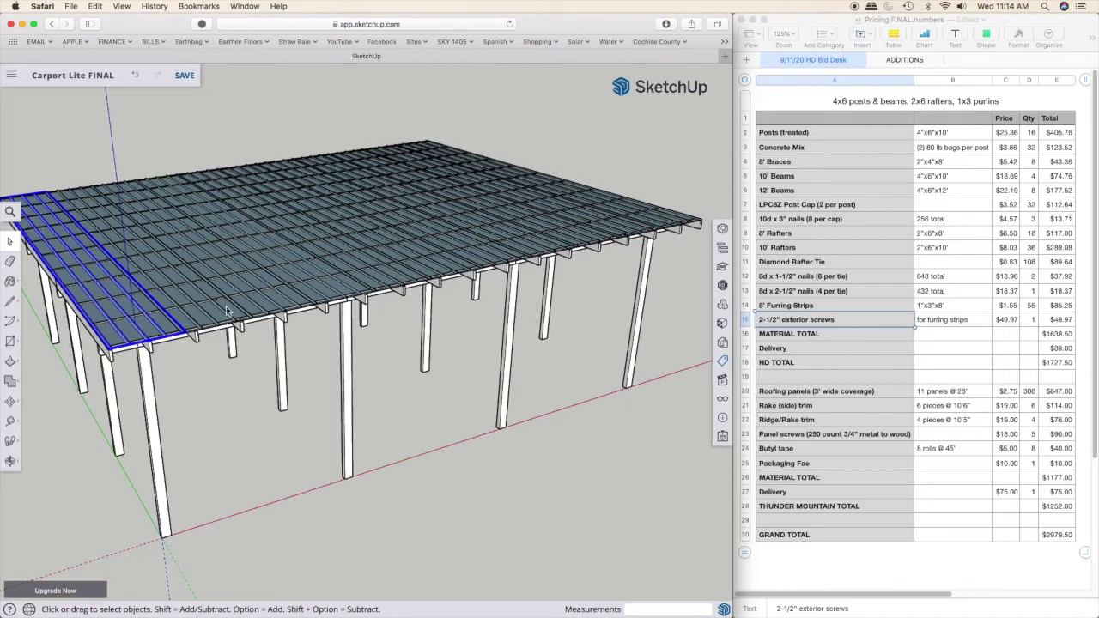
Step: Switch to Numbers and review the rows for roofing panels, rake (side) trim, panel screws and butyl tape
{"action": "left_click", "coordinate": [852, 401]}
{"action": "left_click", "coordinate": [855, 392]}
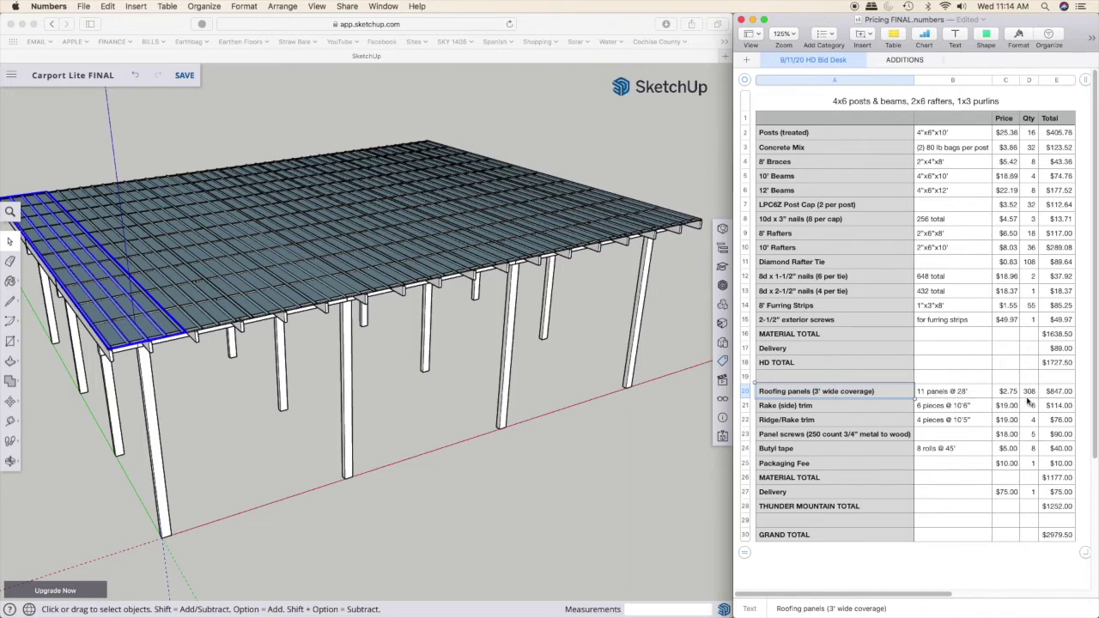
{"action": "left_click", "coordinate": [835, 407]}
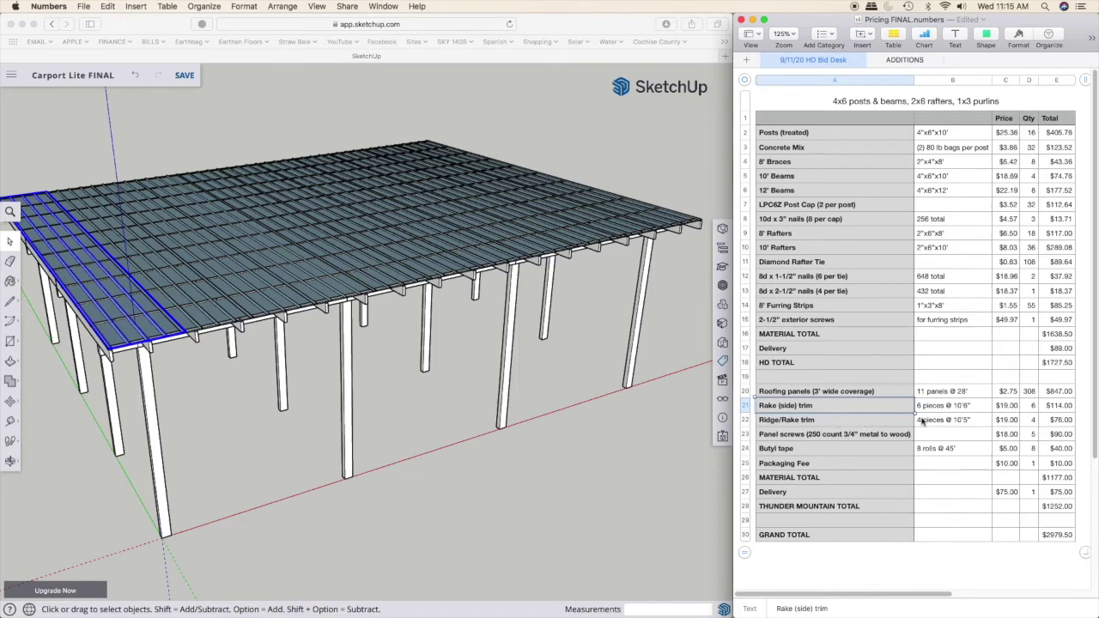
{"action": "left_click", "coordinate": [819, 437]}
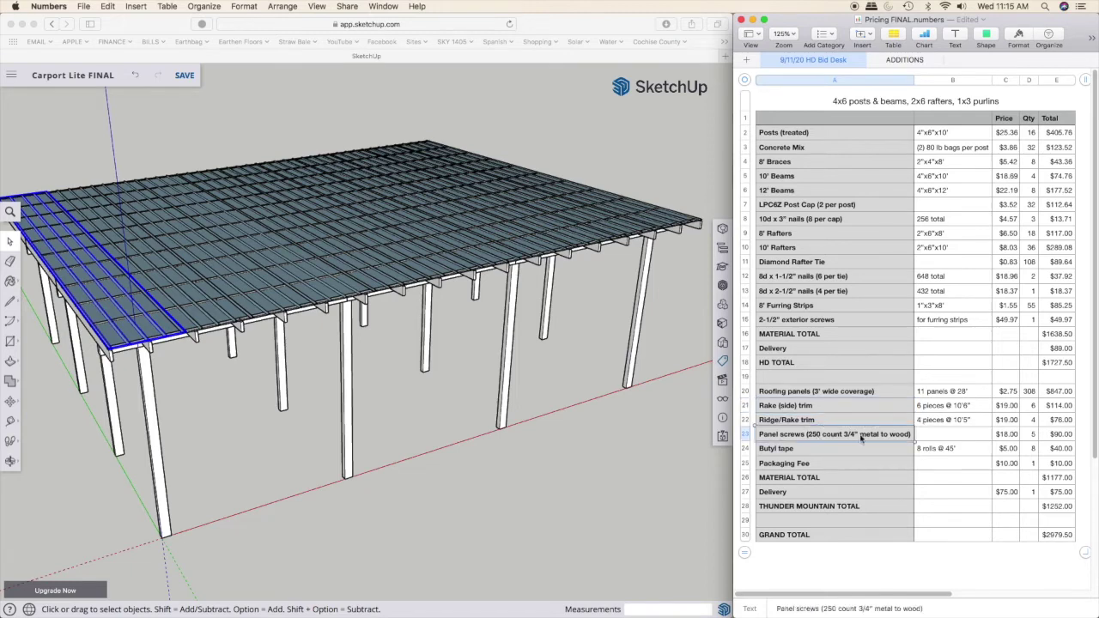
{"action": "left_click", "coordinate": [786, 451]}
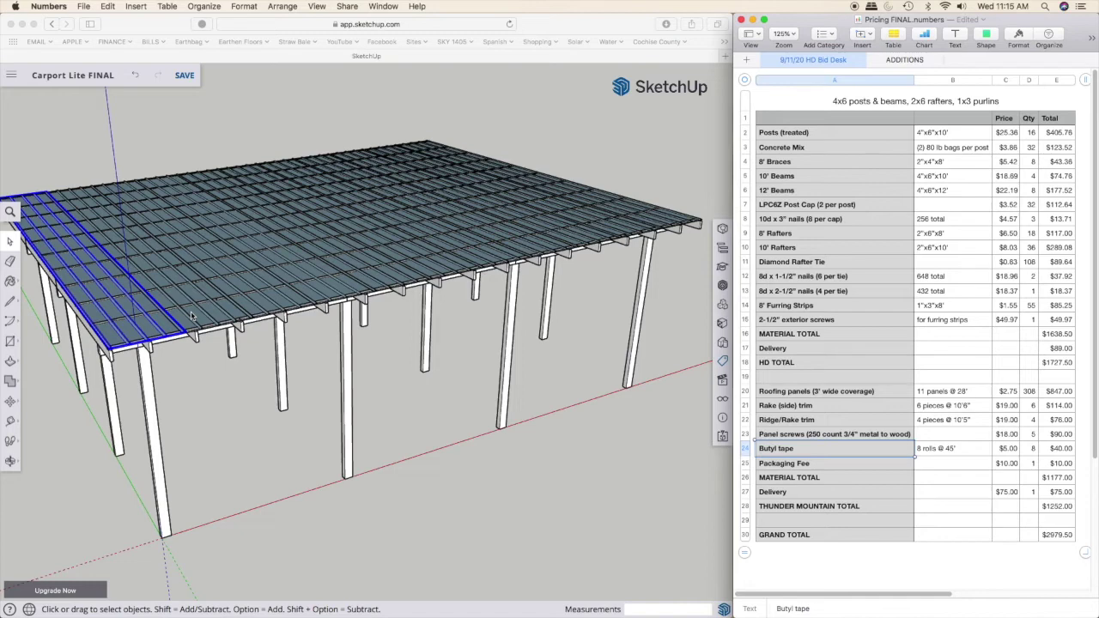
Step: Review the Packaging Fee and Delivery rows, and inspect the formula behind the GRAND TOTAL without changing it
{"action": "key", "text": "super+s"}
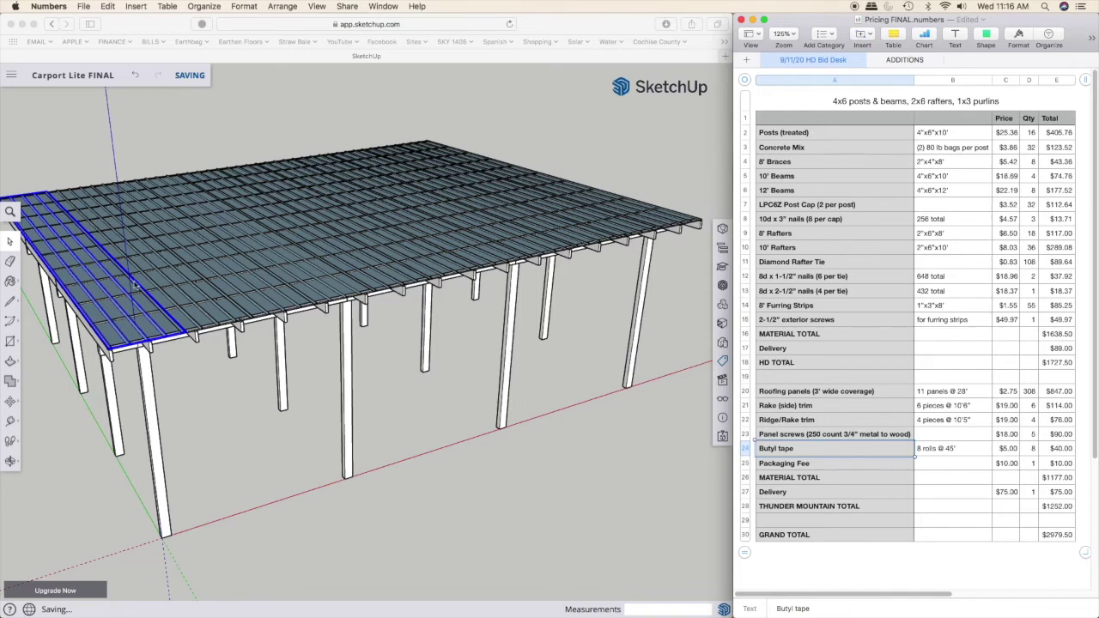
{"action": "left_click", "coordinate": [818, 468]}
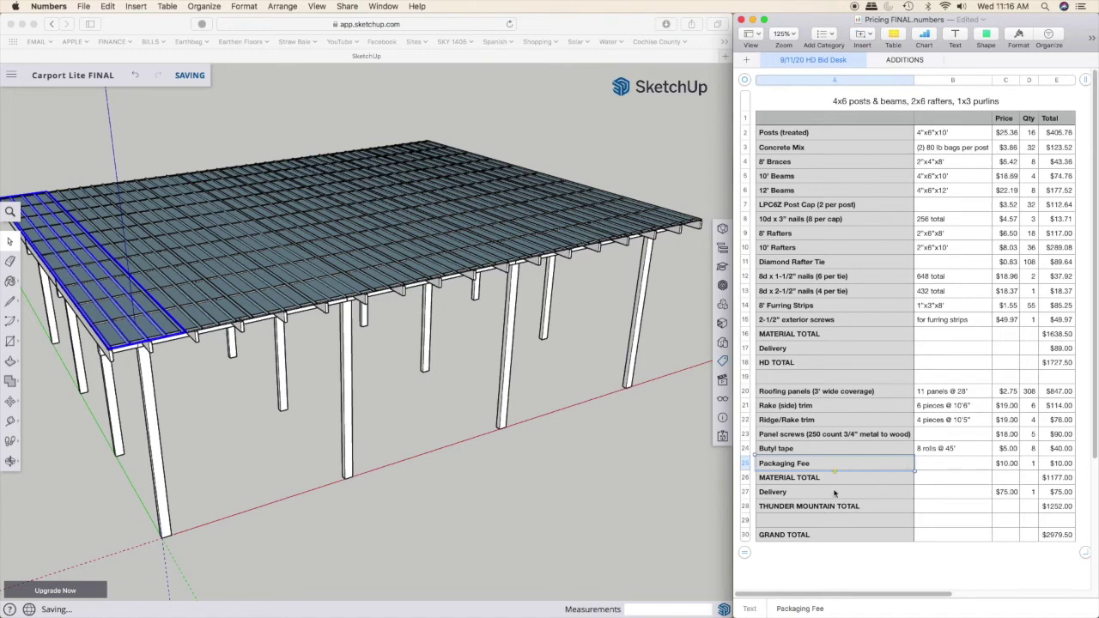
{"action": "left_click", "coordinate": [833, 492]}
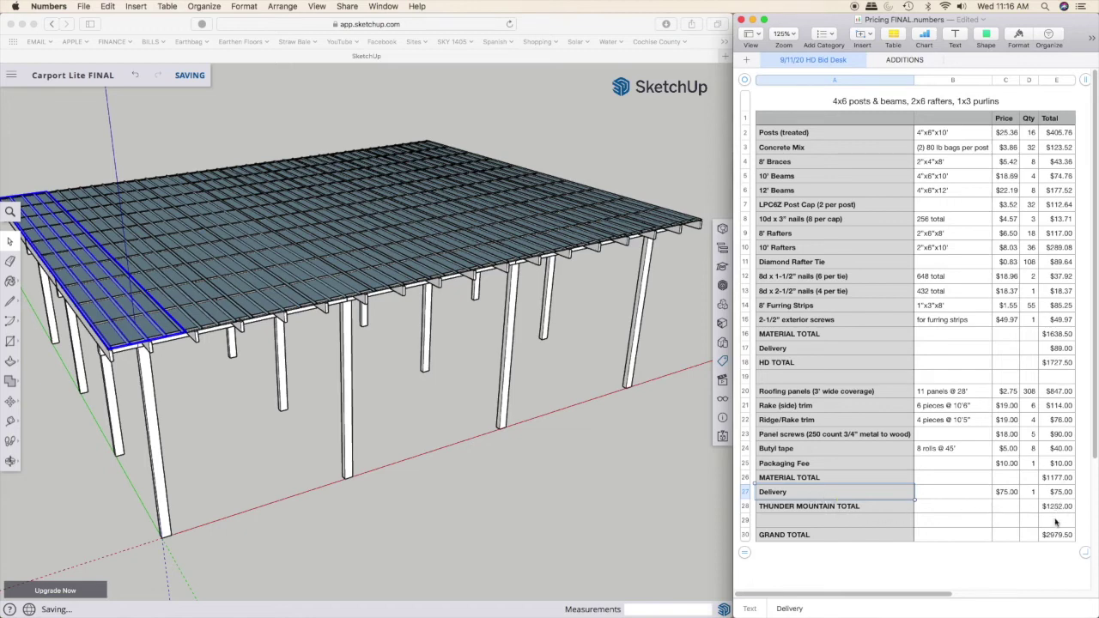
{"action": "left_click", "coordinate": [1056, 537]}
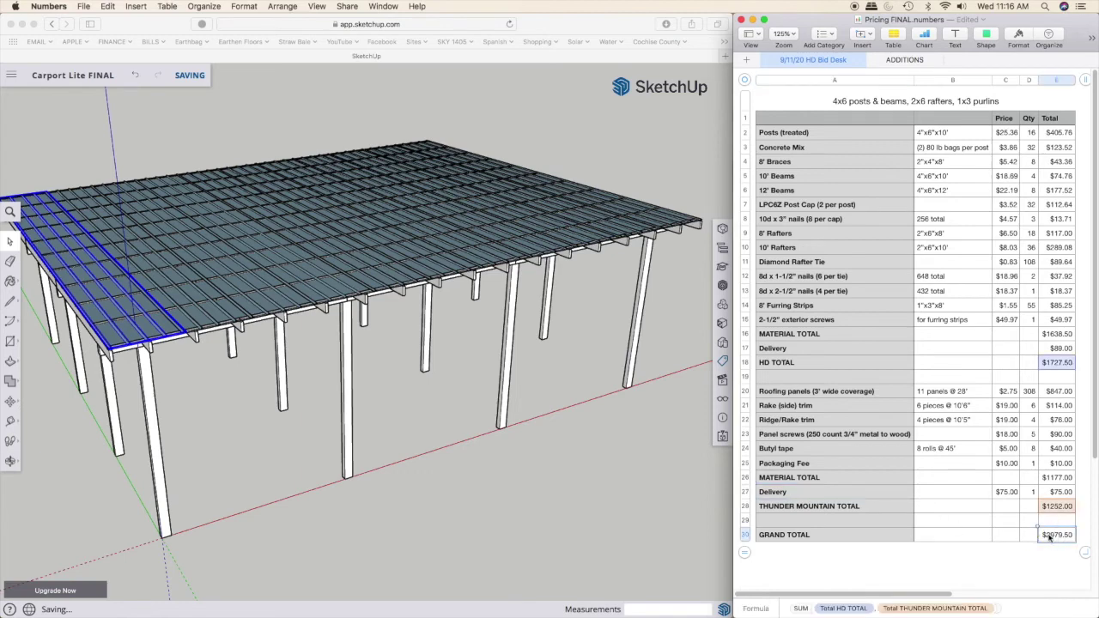
{"action": "key", "text": "Return"}
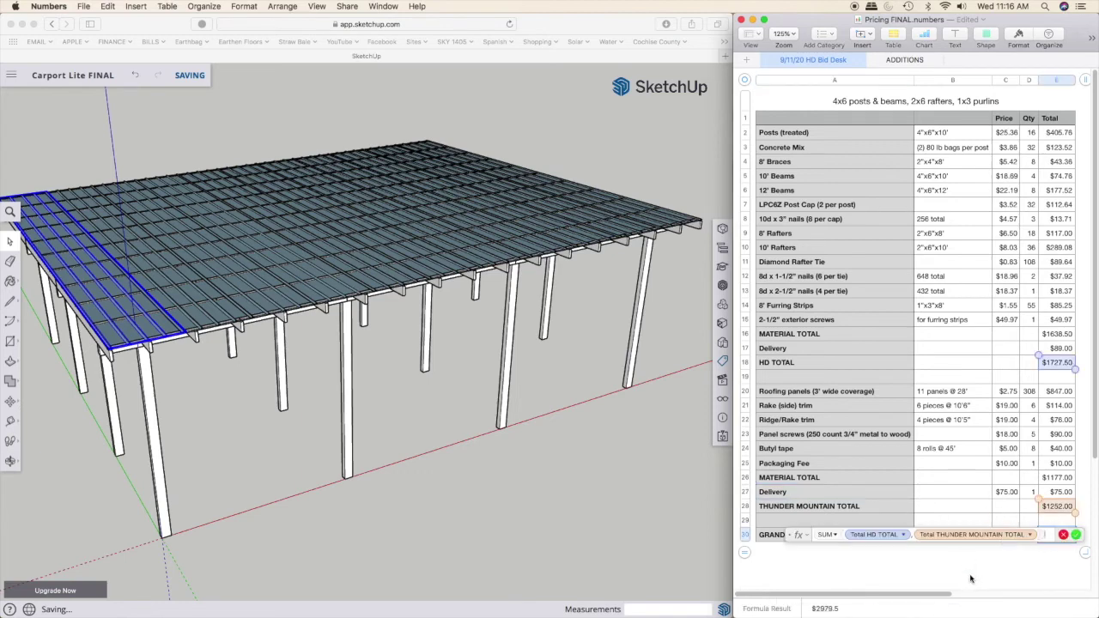
{"action": "key", "text": "Escape"}
Step: Switch back to SketchUp, dismiss the save error and deselect the roofing panel
{"action": "left_click", "coordinate": [550, 443]}
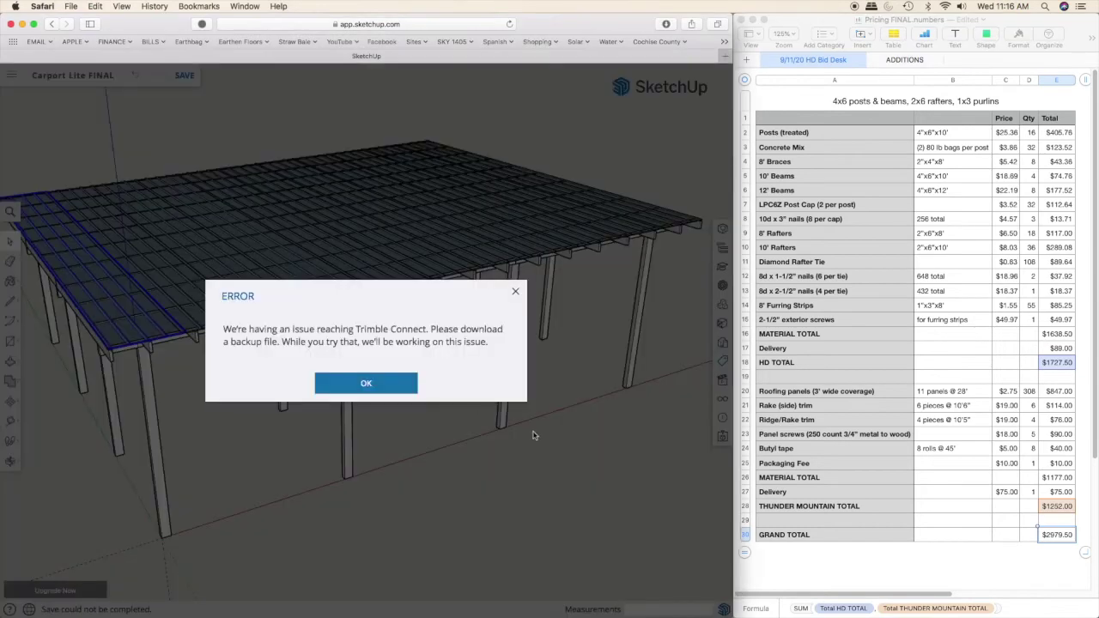
{"action": "left_click", "coordinate": [410, 388]}
{"action": "left_click", "coordinate": [520, 444]}
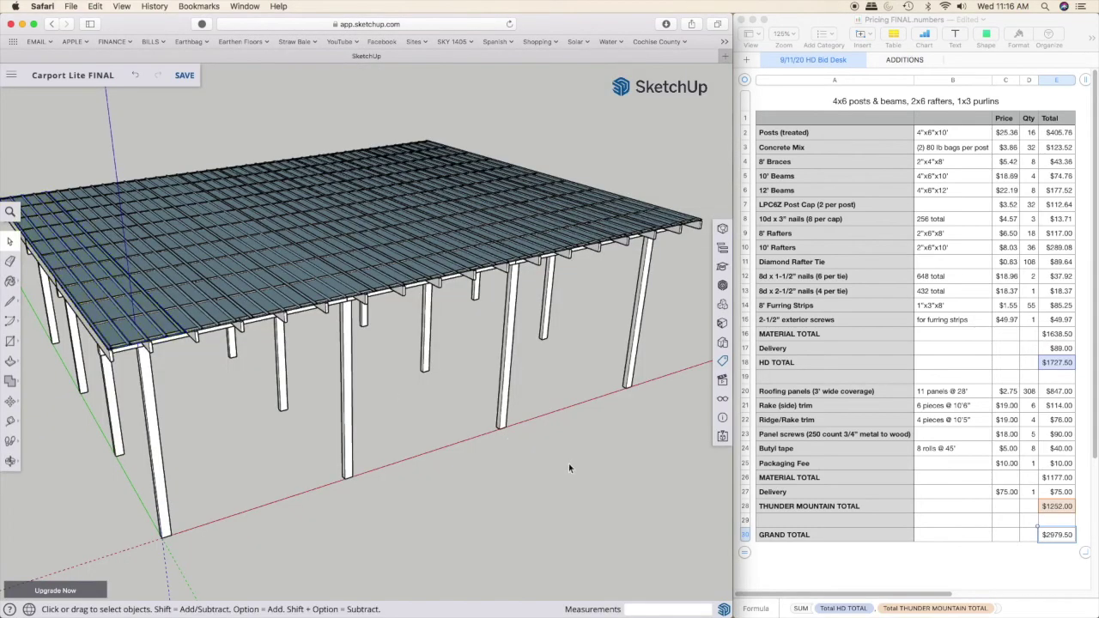
Step: Examine the complete carport from above and from a low front-corner view, and clear the table selection in Numbers
{"action": "middle_click_drag", "start_coordinate": [568, 463], "coordinate": [523, 429]}
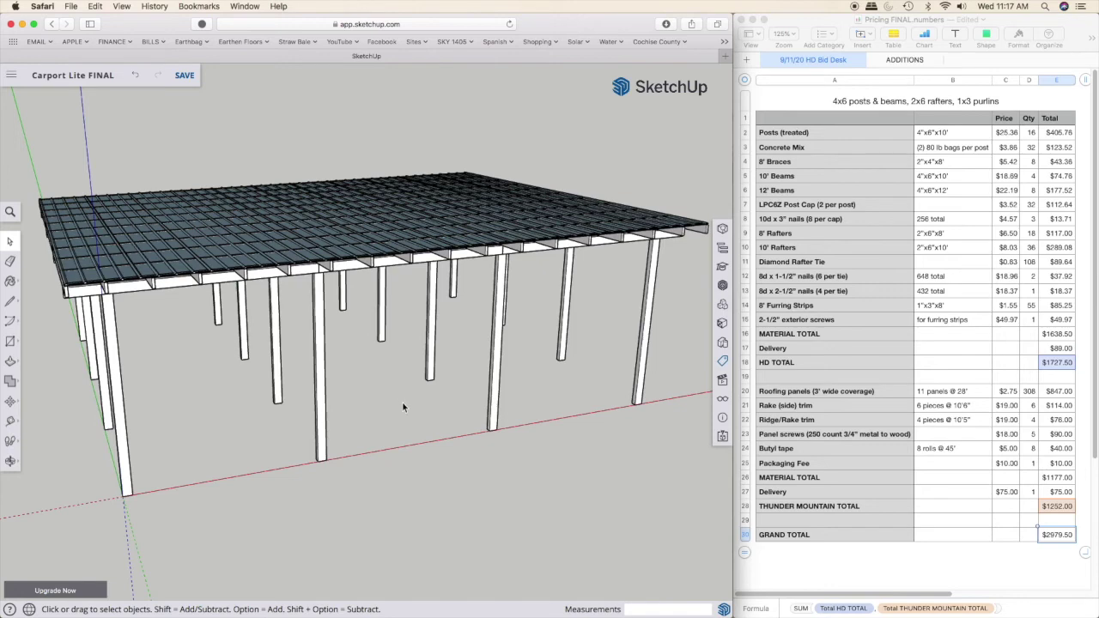
{"action": "middle_click_drag", "start_coordinate": [404, 407], "coordinate": [348, 410]}
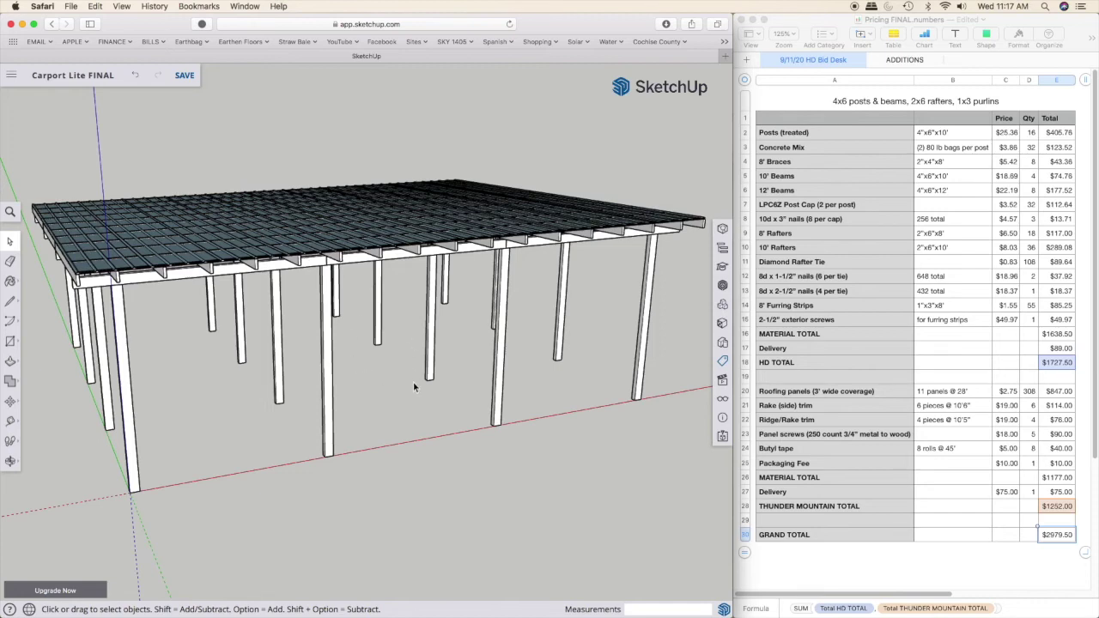
{"action": "middle_click_drag", "start_coordinate": [413, 386], "coordinate": [454, 393]}
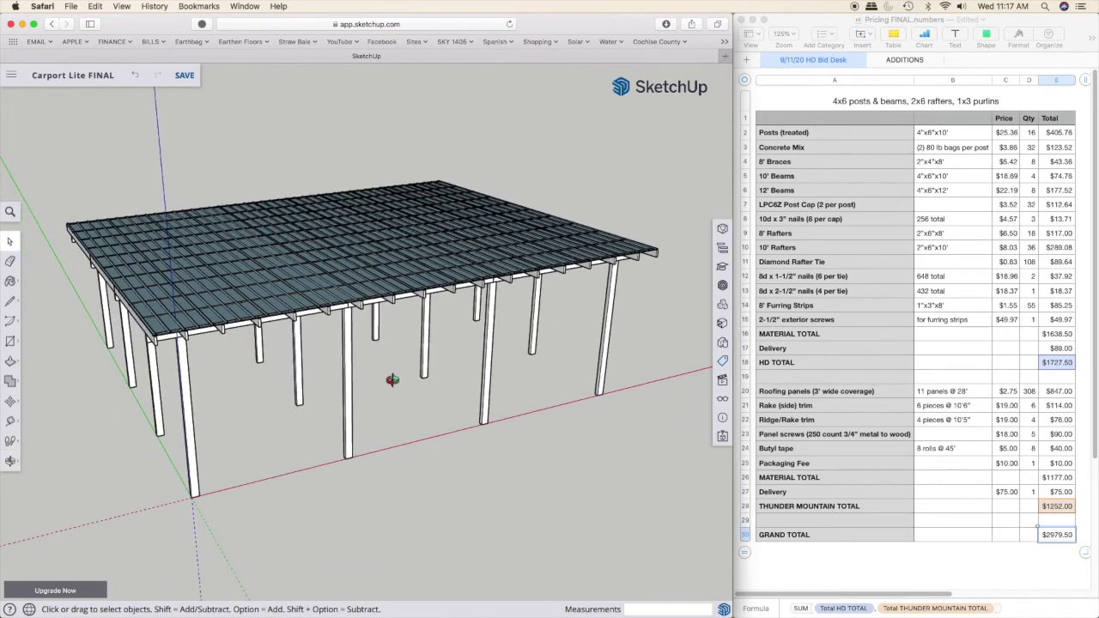
{"action": "left_click", "coordinate": [924, 558]}
{"action": "left_click", "coordinate": [601, 449]}
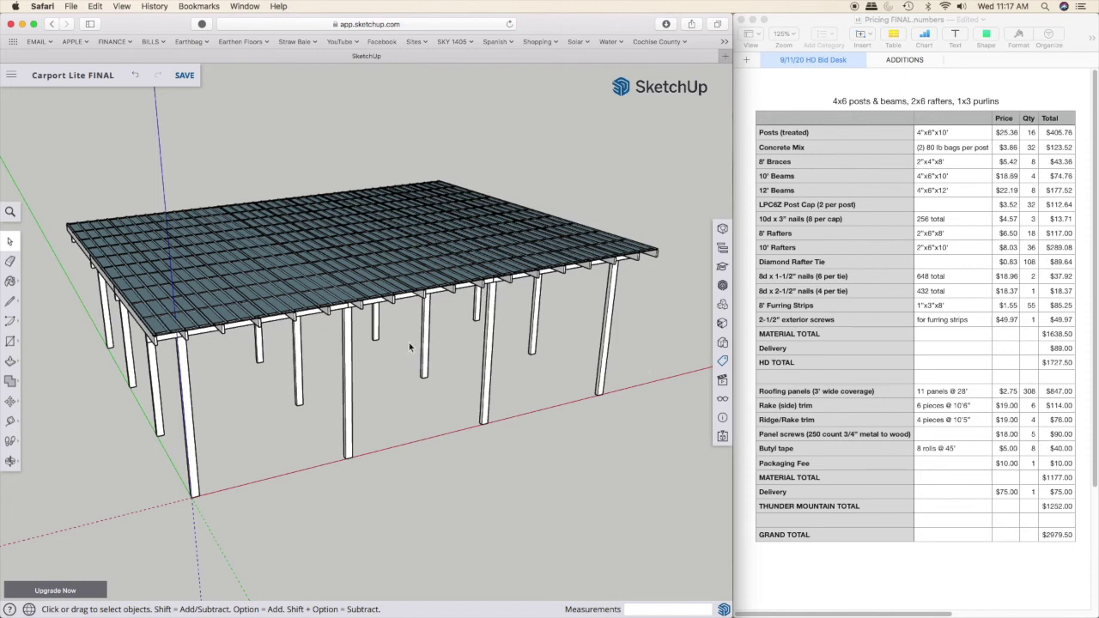
{"action": "middle_click_drag", "start_coordinate": [293, 391], "coordinate": [278, 352]}
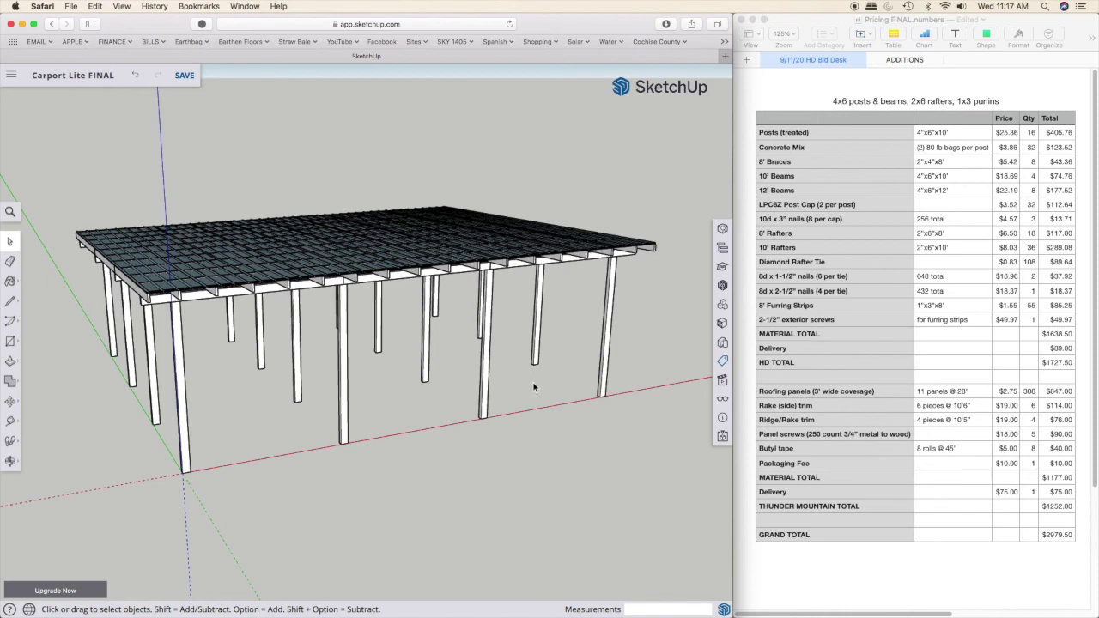
{"action": "mouse_move", "coordinate": [532, 381]}
{"action": "middle_mouse_down"}
{"action": "mouse_move", "coordinate": [554, 399]}
{"action": "mouse_move", "coordinate": [548, 377]}
{"action": "middle_mouse_up"}
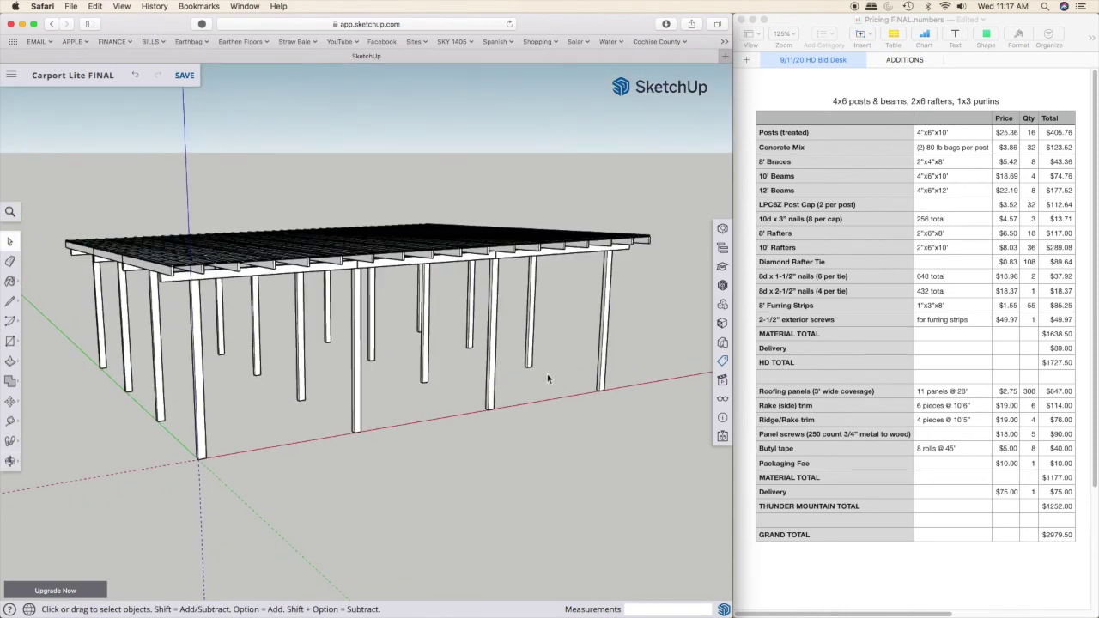